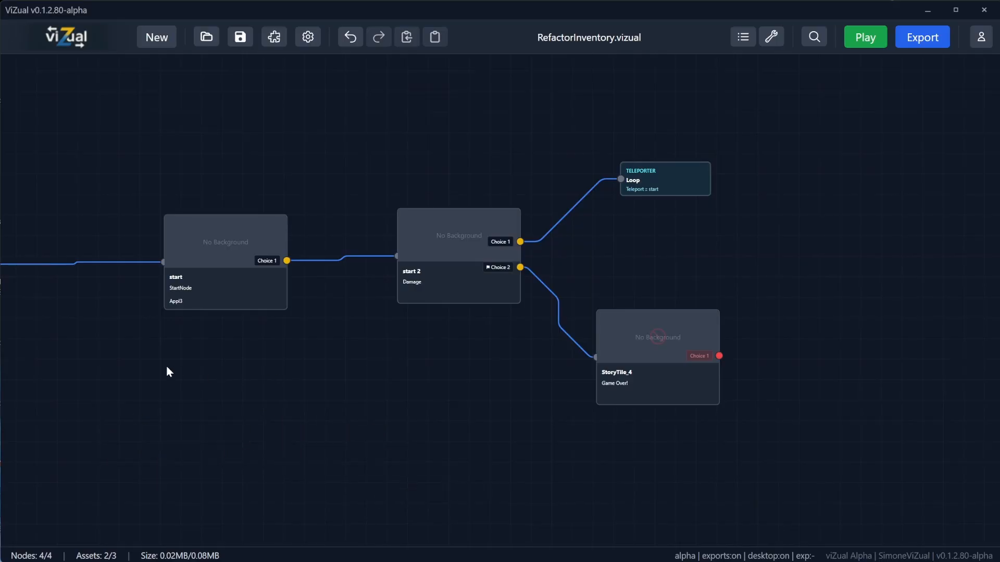
Step: Shift the start, start 2 and StoryTile_4 tiles slightly closer to the beginning of the story flow on the canvas
{"action": "left_click_drag", "start_coordinate": [167, 368], "coordinate": [404, 349]}
{"action": "left_click", "coordinate": [444, 259]}
{"action": "left_click_drag", "start_coordinate": [562, 302], "coordinate": [408, 303]}
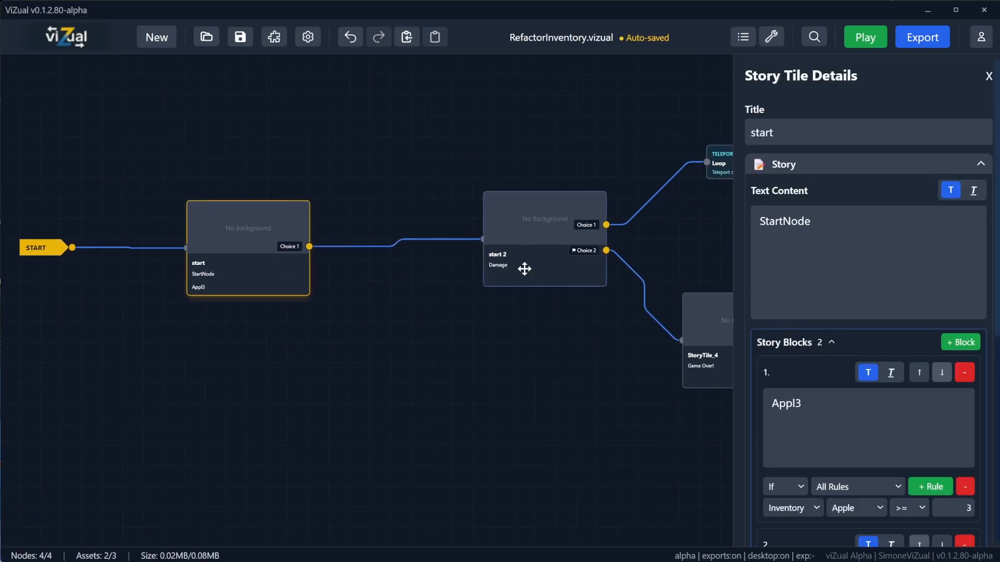
{"action": "left_click_drag", "start_coordinate": [582, 267], "coordinate": [527, 270]}
{"action": "left_click_drag", "start_coordinate": [568, 318], "coordinate": [382, 318]}
{"action": "left_click_drag", "start_coordinate": [576, 340], "coordinate": [547, 340]}
{"action": "left_click_drag", "start_coordinate": [334, 320], "coordinate": [439, 308]}
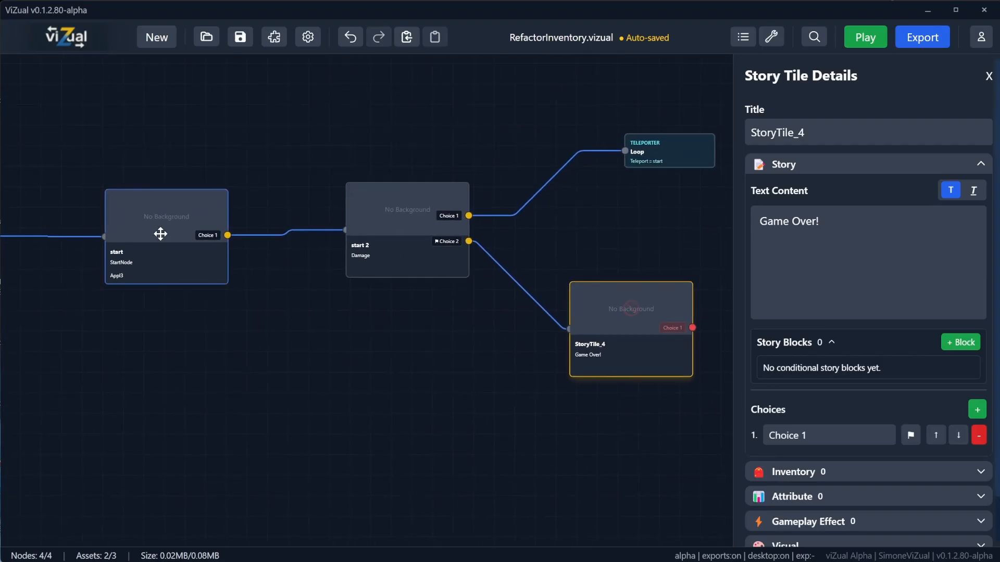
Step: Open the start and start 2 tiles and review the choices and attribute change of start 2
{"action": "left_click", "coordinate": [161, 227]}
{"action": "left_click", "coordinate": [436, 207]}
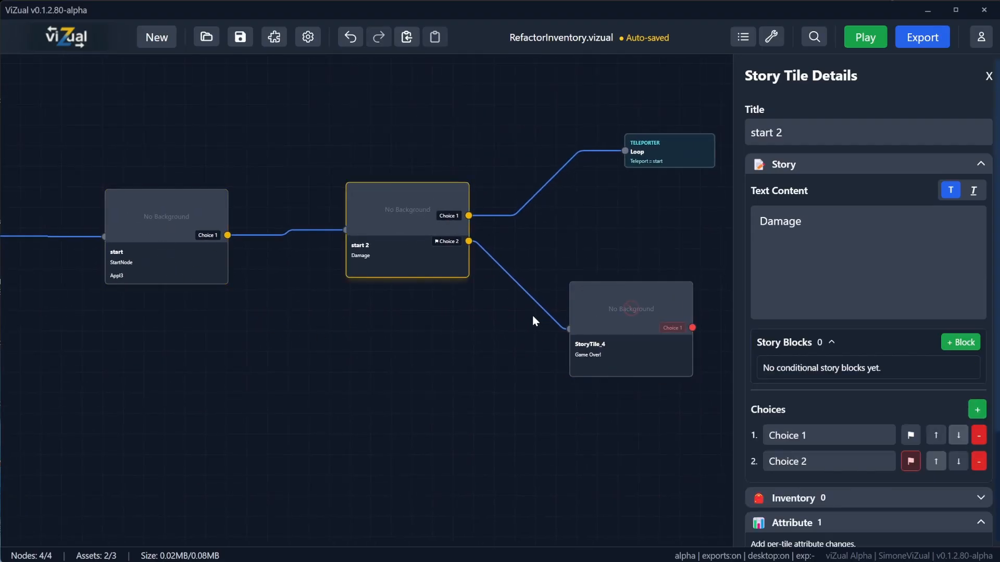
{"action": "scroll", "coordinate": [885, 477], "scroll_direction": "down", "scroll_amount": 1}
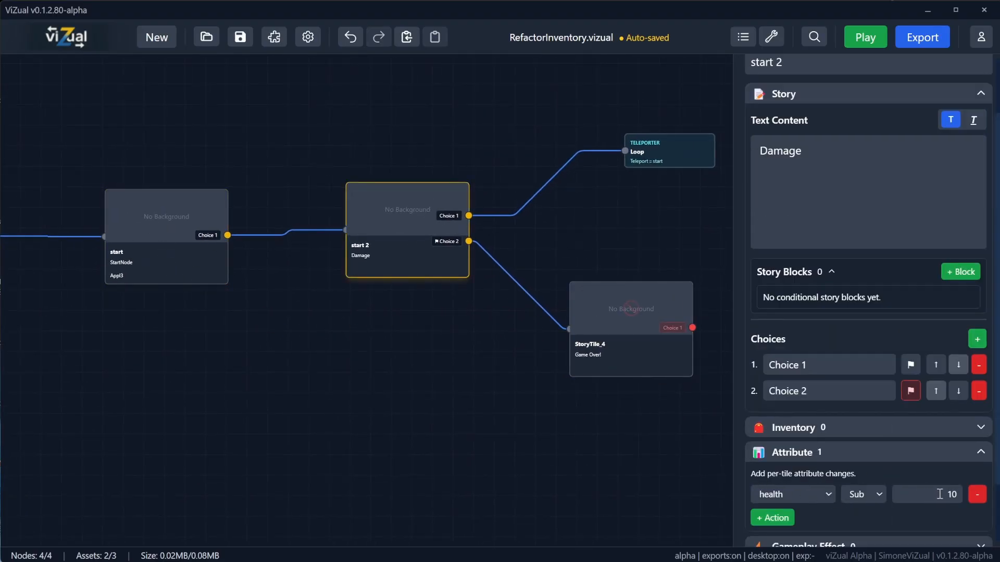
Step: Move the Loop teleporter slightly closer to the start 2 tile and check its teleport target
{"action": "left_click_drag", "start_coordinate": [457, 344], "coordinate": [377, 345]}
{"action": "left_click_drag", "start_coordinate": [589, 151], "coordinate": [549, 154]}
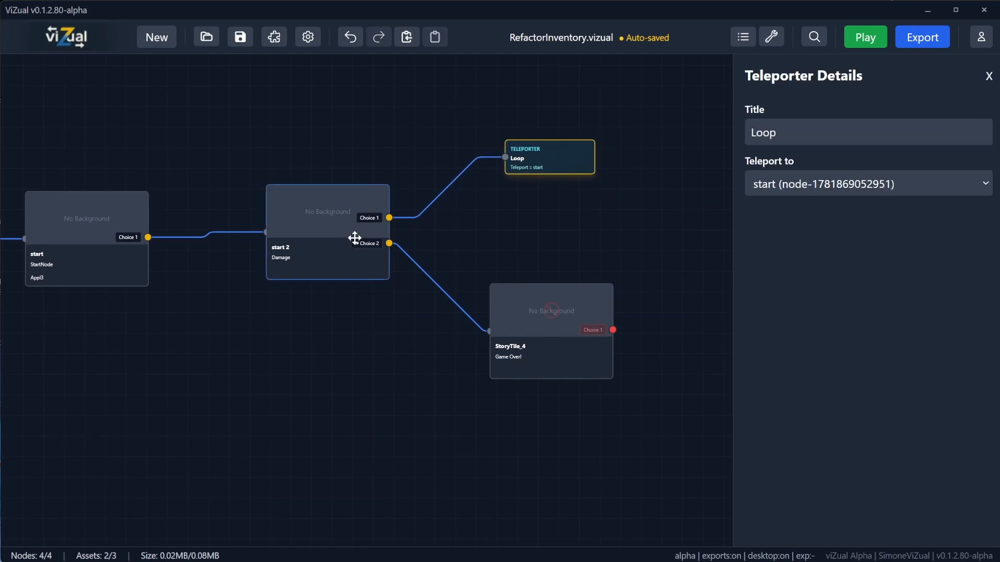
{"action": "double_click", "coordinate": [549, 154]}
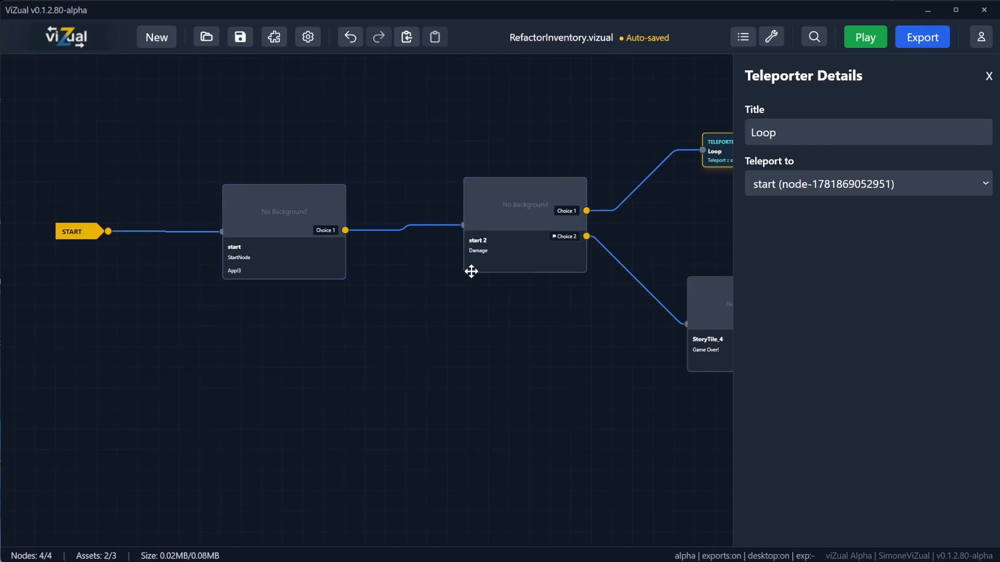
Step: Examine the condition rule attached to Choice 2 of the start 2 tile
{"action": "left_click", "coordinate": [511, 199]}
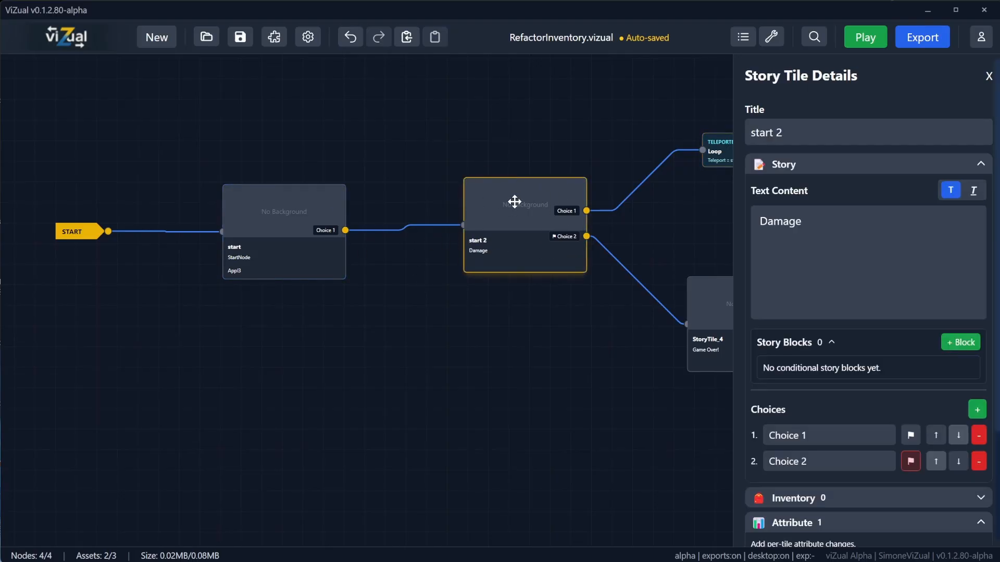
{"action": "scroll", "coordinate": [521, 208], "scroll_direction": "right", "scroll_amount": 3}
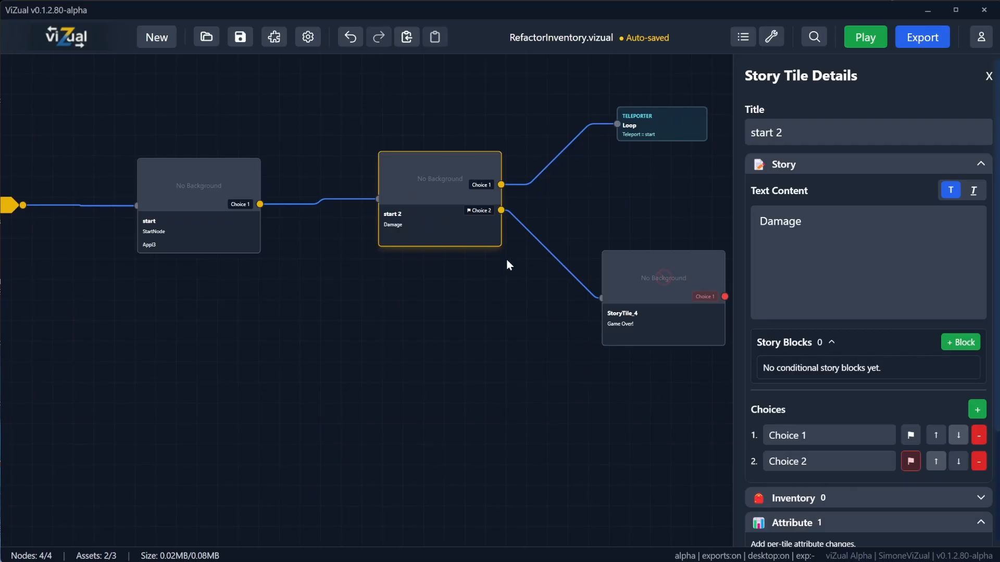
{"action": "left_click", "coordinate": [910, 461]}
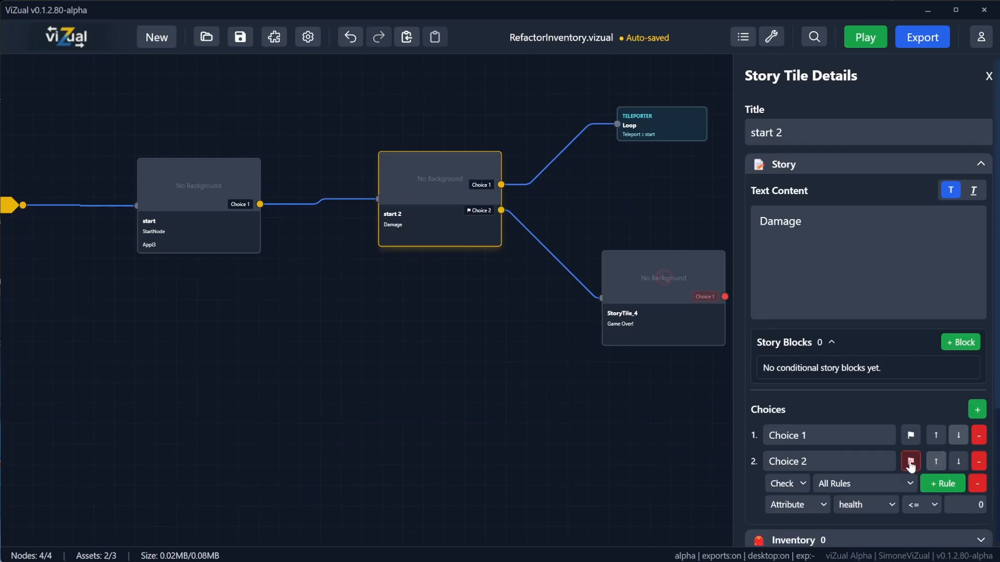
{"action": "scroll", "coordinate": [910, 466], "scroll_direction": "down", "scroll_amount": 2}
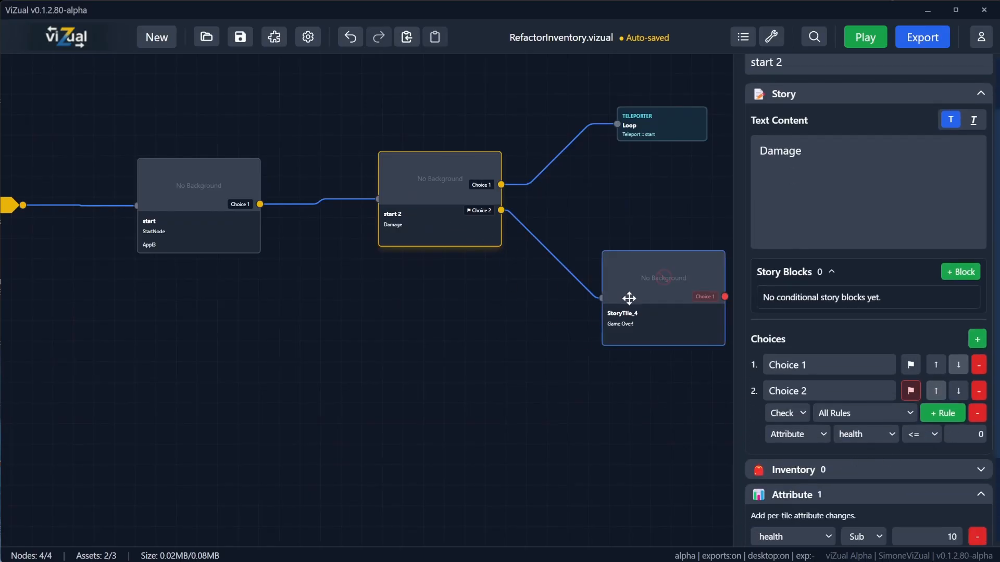
Step: Open the StoryTile_4 ending tile and review its story text and choice
{"action": "left_click_drag", "start_coordinate": [629, 297], "coordinate": [627, 297]}
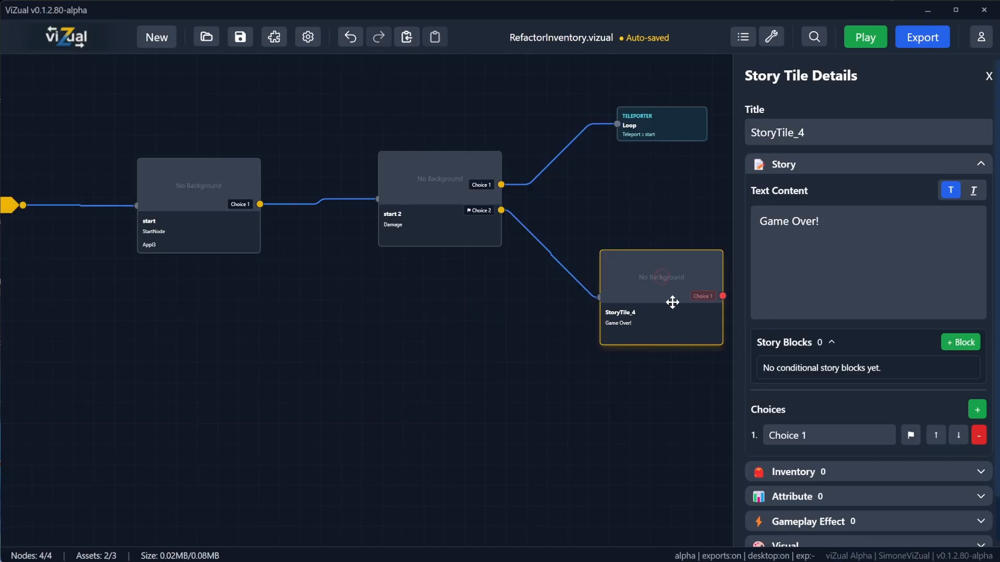
{"action": "left_click_drag", "start_coordinate": [595, 265], "coordinate": [537, 280]}
{"action": "scroll", "coordinate": [339, 312], "scroll_direction": "down", "scroll_amount": 1}
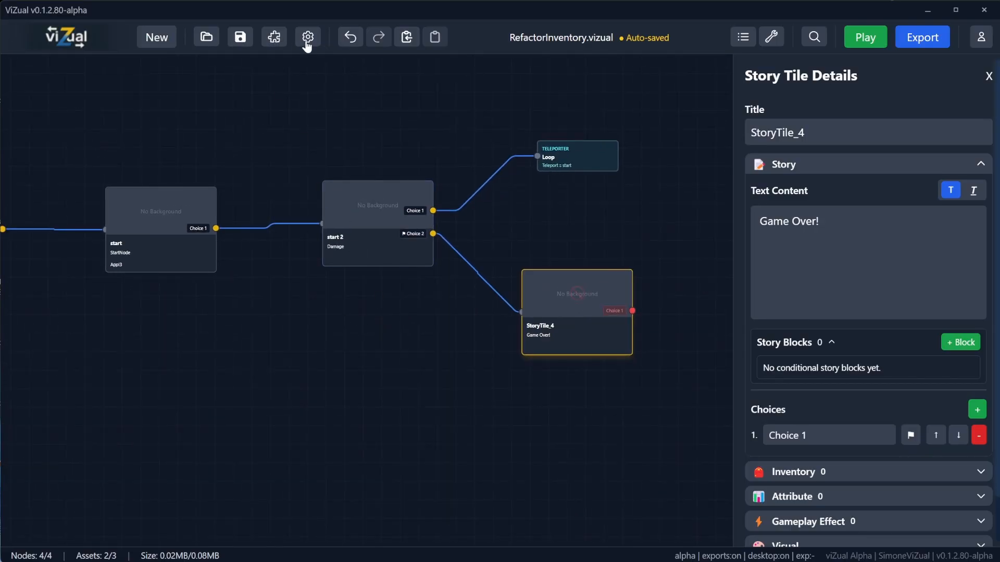
Step: Review the health and gold attribute definitions in the Attribute Module settings and apply the module settings
{"action": "left_click", "coordinate": [276, 39]}
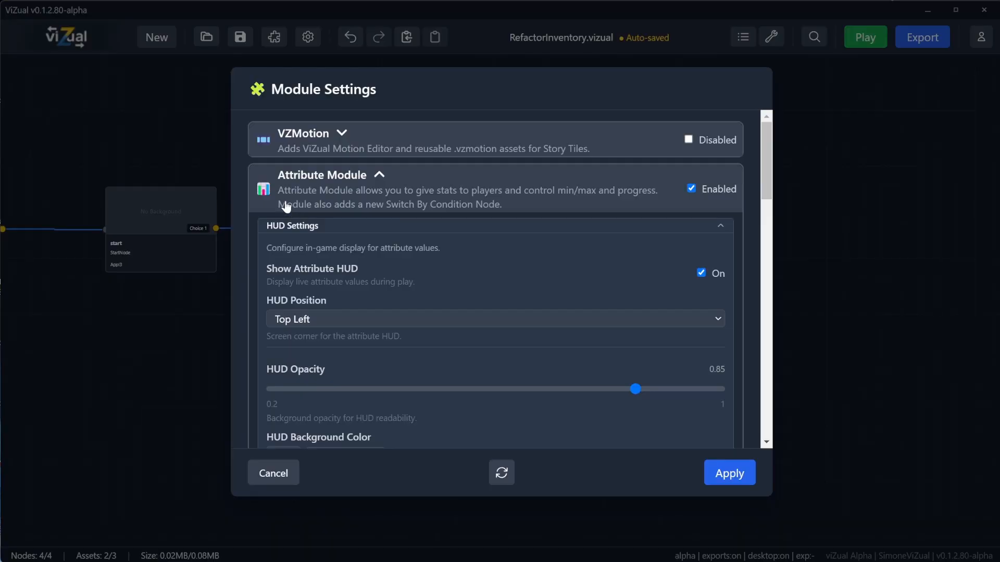
{"action": "left_click", "coordinate": [352, 183]}
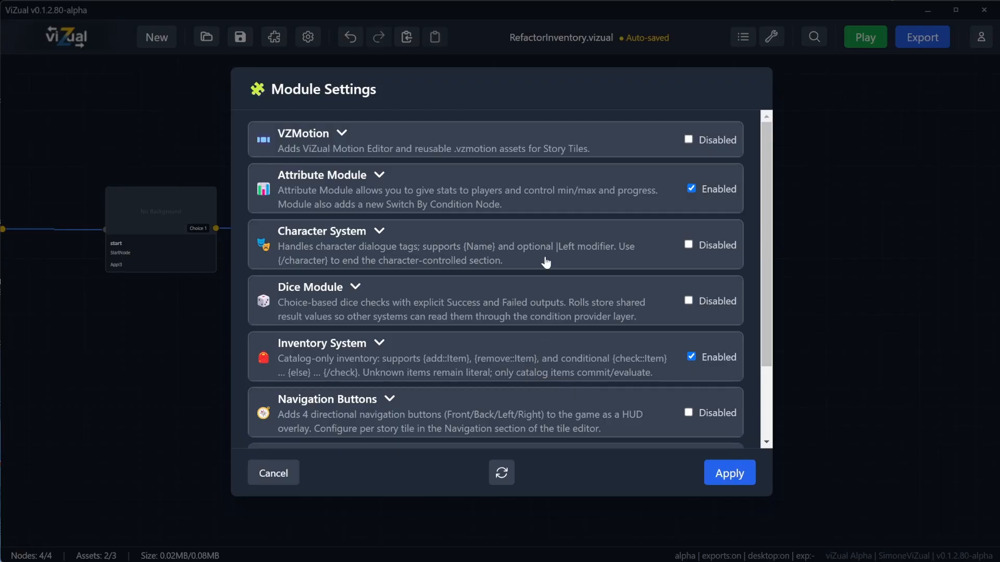
{"action": "left_click", "coordinate": [376, 176]}
{"action": "scroll", "coordinate": [475, 319], "scroll_direction": "down", "scroll_amount": 3}
{"action": "scroll", "coordinate": [473, 322], "scroll_direction": "down", "scroll_amount": 10}
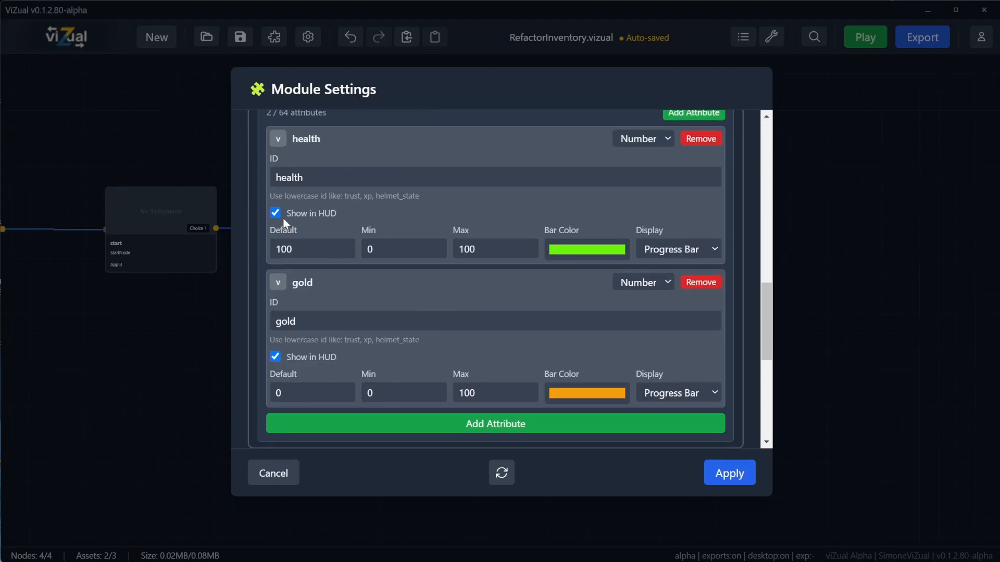
{"action": "scroll", "coordinate": [285, 223], "scroll_direction": "down", "scroll_amount": 2}
{"action": "left_click", "coordinate": [730, 473]}
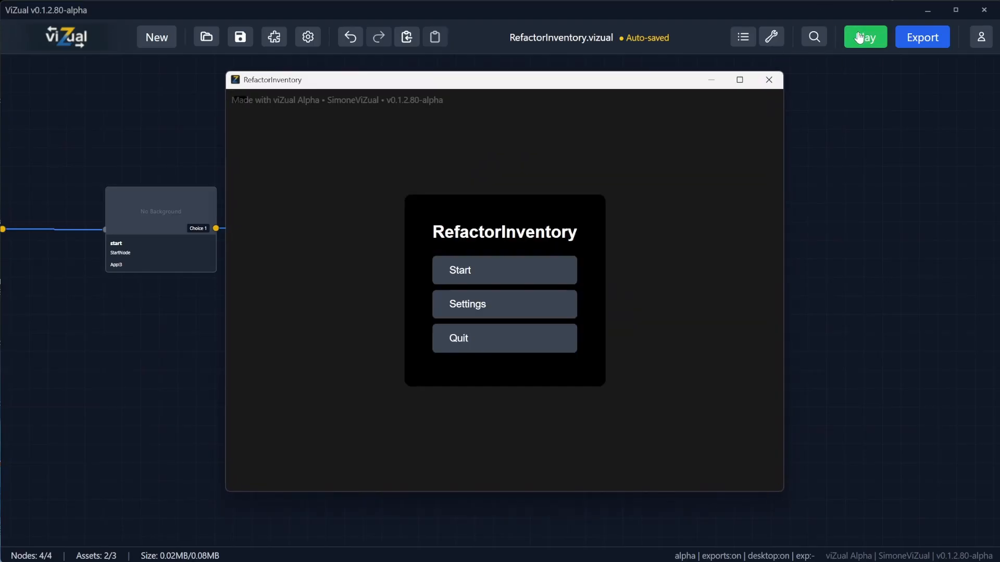
Step: Play-test the story by repeating Choice 1 until Choice 2 is offered, take Choice 2 and close the preview
{"action": "left_click", "coordinate": [463, 271]}
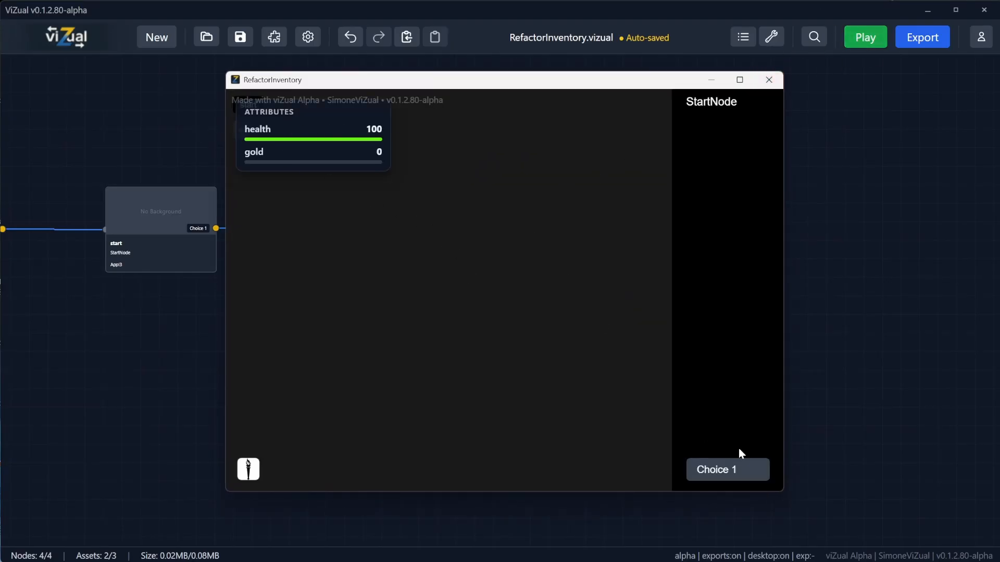
{"action": "left_click", "coordinate": [729, 472]}
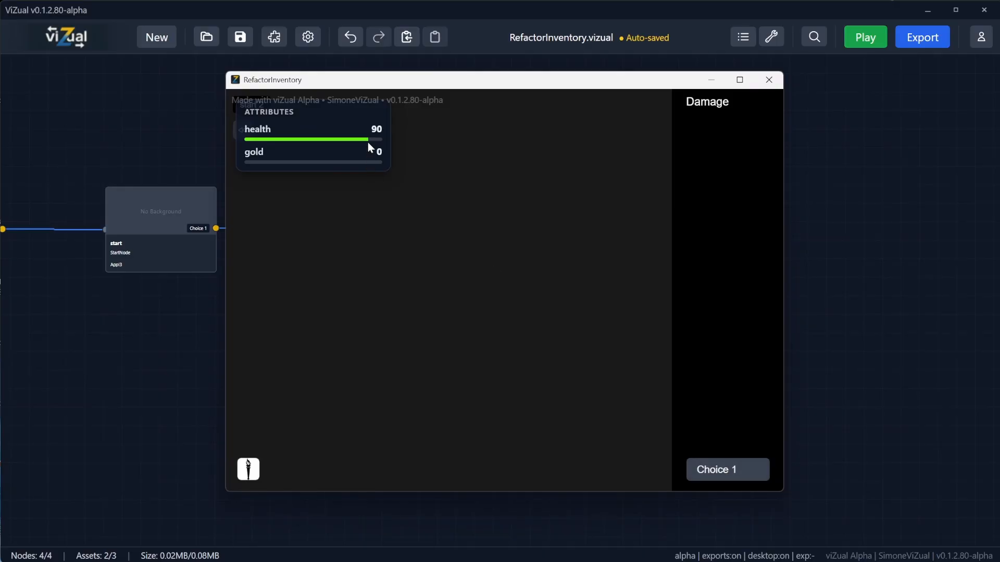
{"action": "left_click", "coordinate": [722, 472]}
{"action": "left_click", "coordinate": [722, 471]}
{"action": "left_click", "coordinate": [722, 472]}
{"action": "left_click", "coordinate": [721, 472]}
{"action": "left_click", "coordinate": [722, 472]}
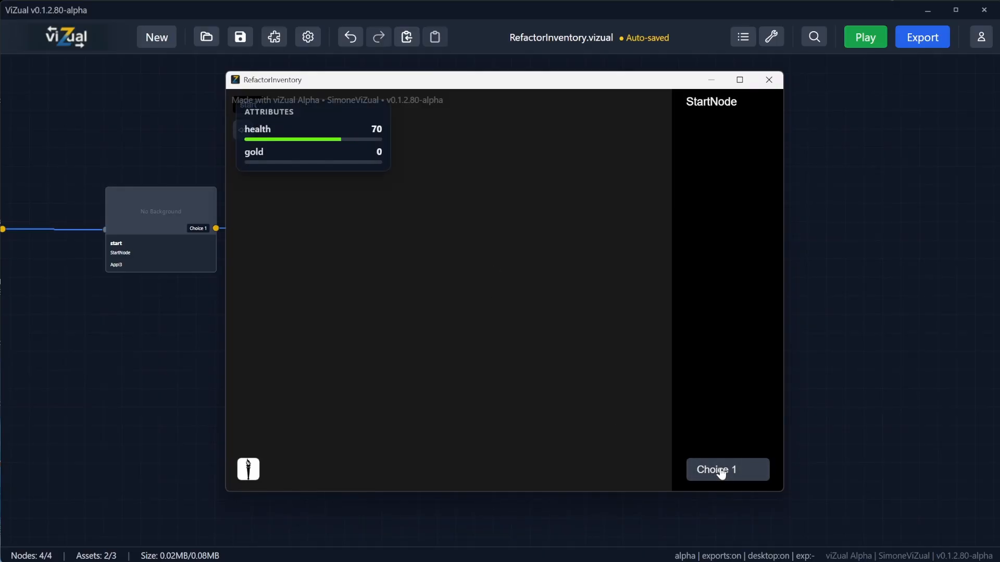
{"action": "left_click", "coordinate": [721, 472]}
{"action": "left_click", "coordinate": [722, 472]}
{"action": "left_click", "coordinate": [722, 472]}
{"action": "left_click", "coordinate": [721, 472]}
{"action": "left_click", "coordinate": [721, 473]}
{"action": "left_click", "coordinate": [721, 474]}
{"action": "left_click", "coordinate": [717, 473]}
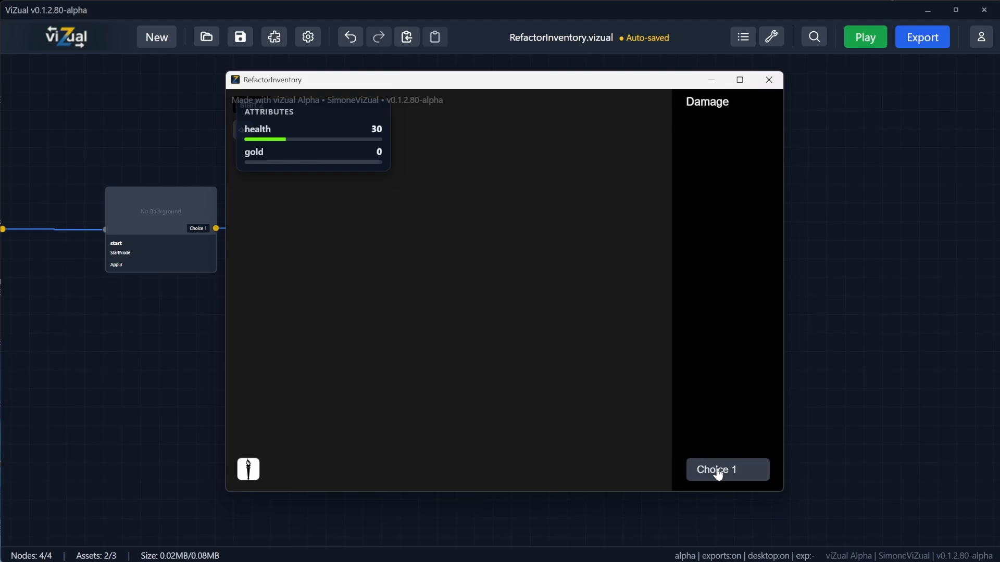
{"action": "left_click", "coordinate": [717, 473]}
{"action": "left_click", "coordinate": [713, 473]}
{"action": "left_click", "coordinate": [711, 474]}
{"action": "left_click", "coordinate": [711, 475]}
{"action": "left_click", "coordinate": [710, 475]}
{"action": "left_click", "coordinate": [710, 474]}
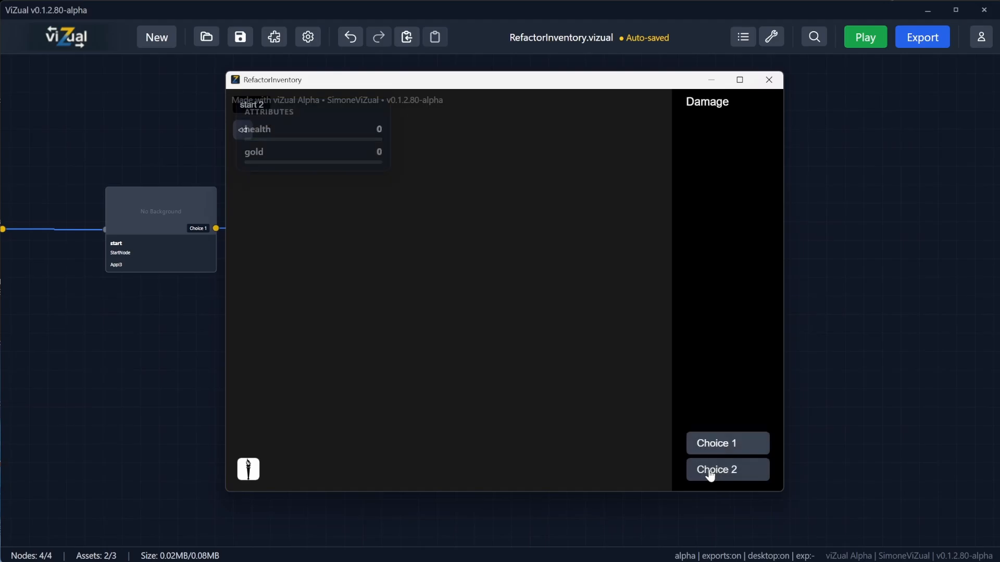
{"action": "left_click", "coordinate": [729, 472]}
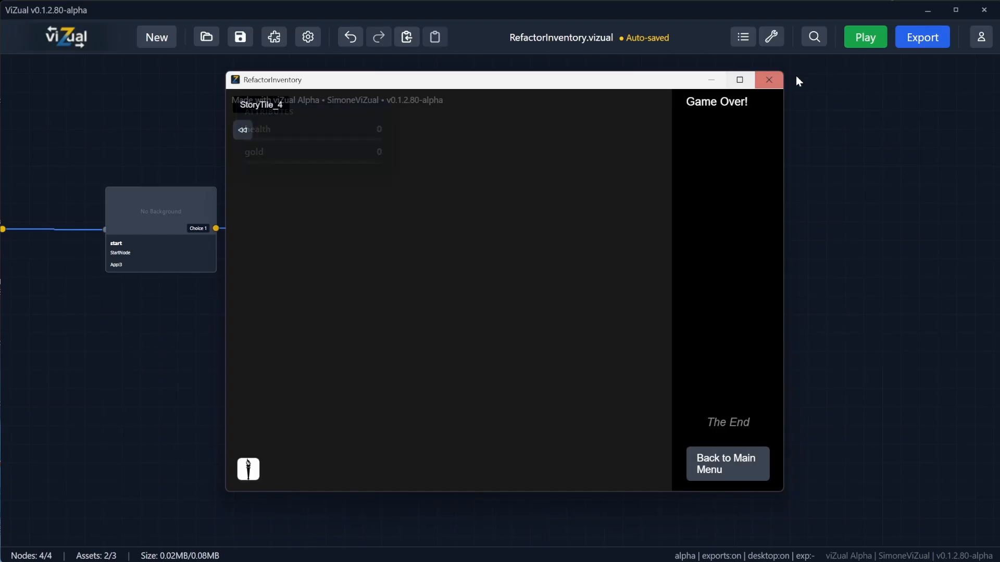
{"action": "left_click", "coordinate": [763, 86]}
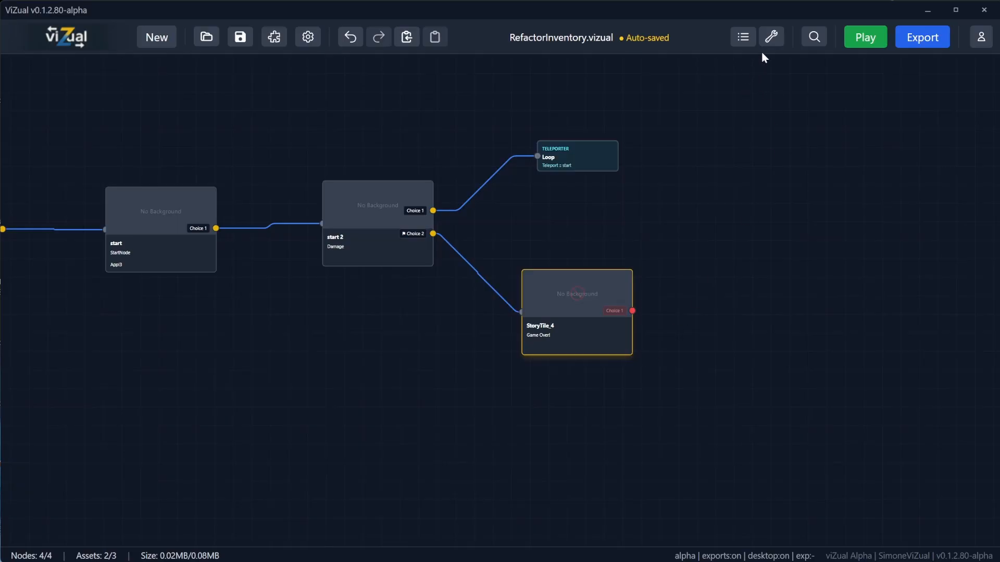
Step: Create a new condition trigger and name it GameOver
{"action": "left_click", "coordinate": [770, 36]}
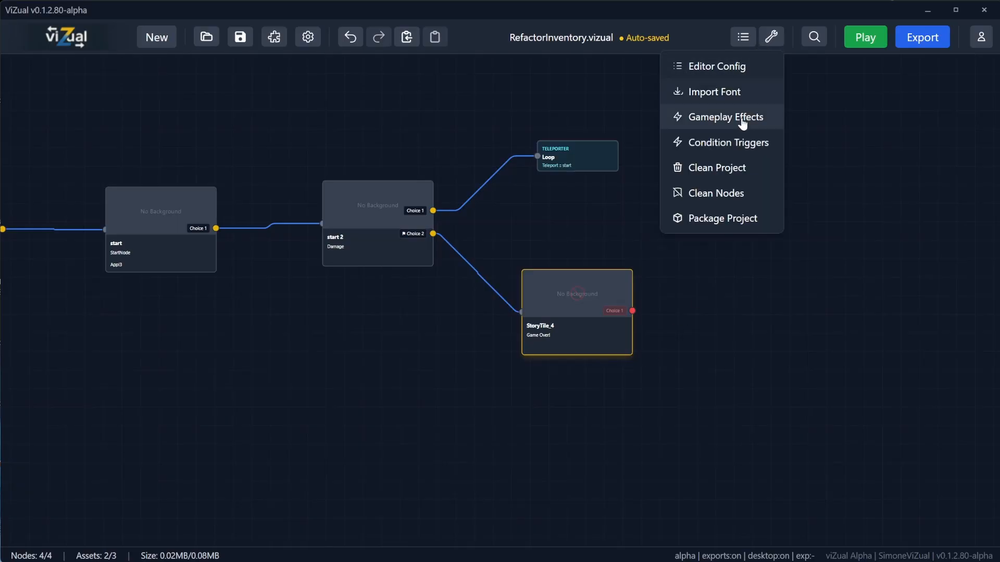
{"action": "left_click", "coordinate": [861, 135]}
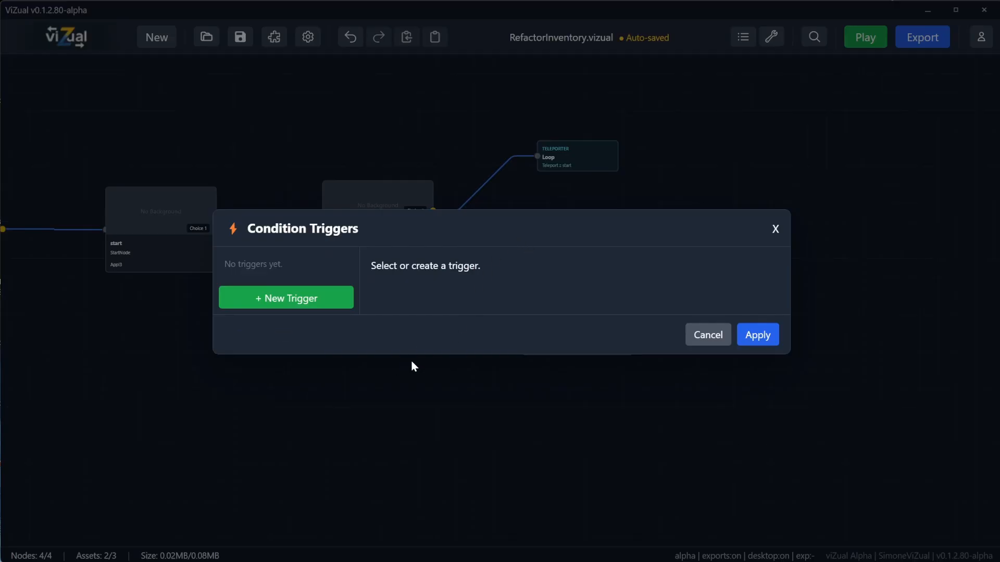
{"action": "left_click", "coordinate": [309, 295]}
{"action": "left_click_drag", "start_coordinate": [417, 165], "coordinate": [369, 166]}
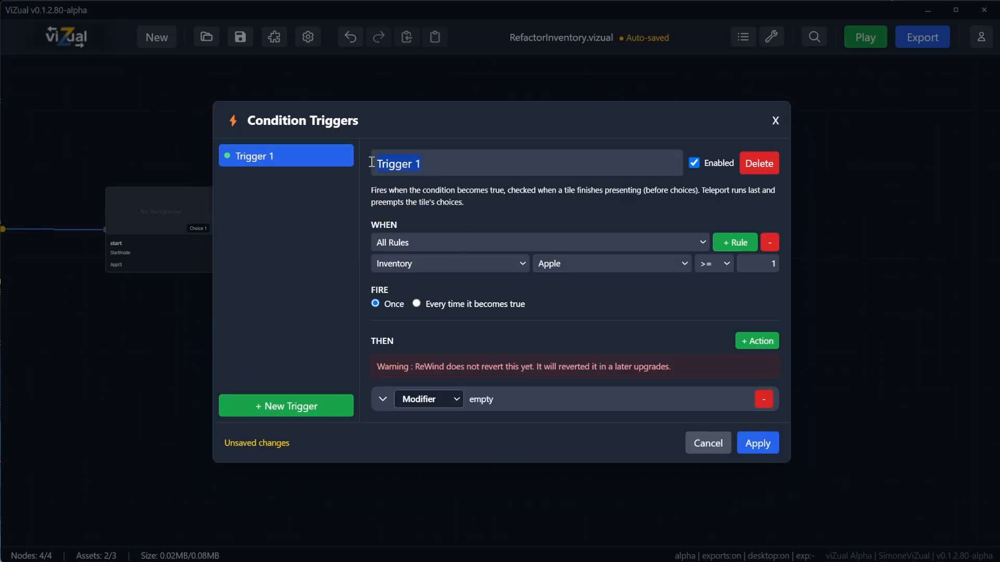
{"action": "type", "text": "GameOver"}
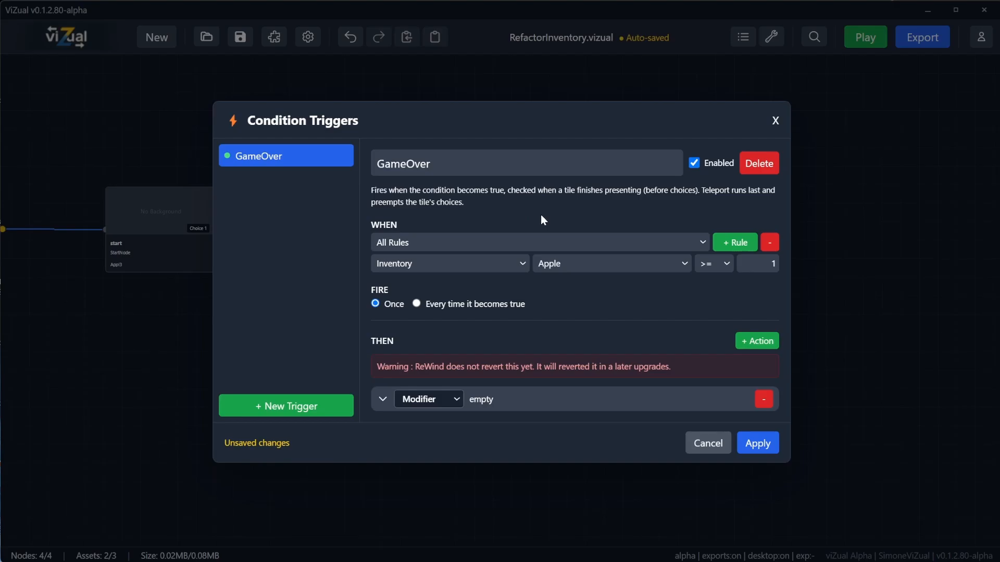
Step: Set the GameOver trigger's rule to the health attribute with the <= comparison against 0
{"action": "left_click", "coordinate": [412, 263]}
{"action": "left_click", "coordinate": [412, 290]}
{"action": "left_click", "coordinate": [707, 265]}
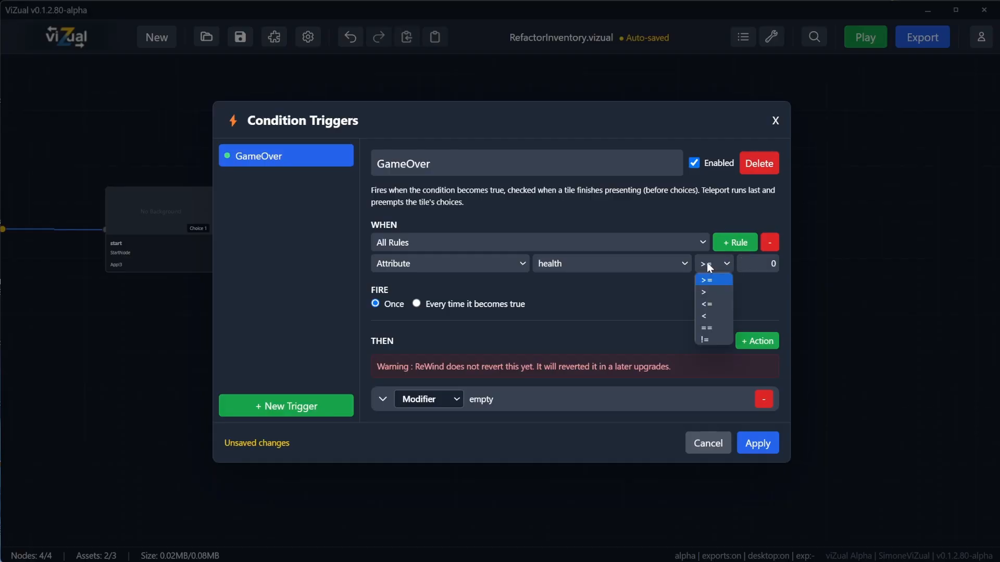
{"action": "left_click", "coordinate": [711, 304]}
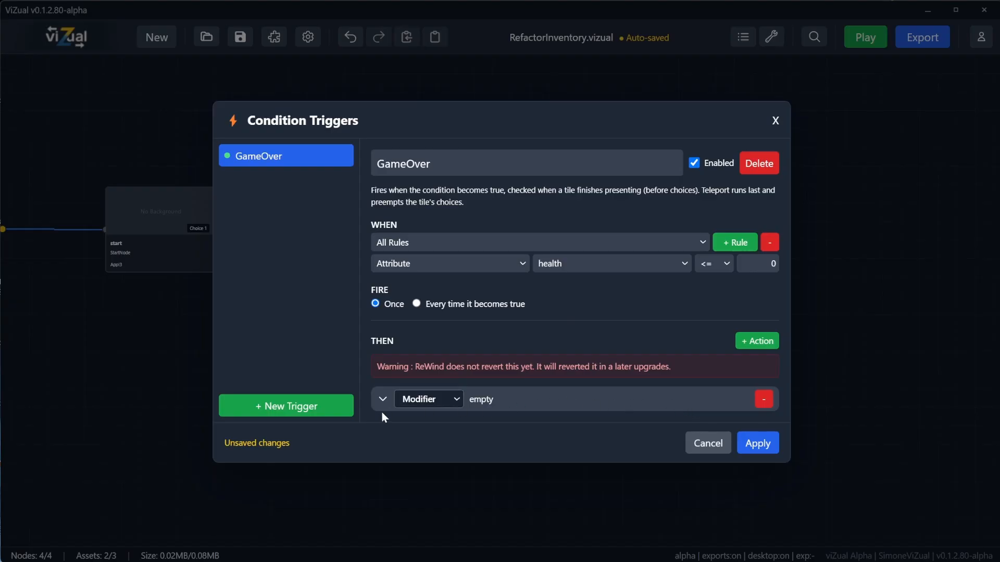
Step: Replace the GameOver trigger's default action with a newly added one and review its Modifier options
{"action": "left_click", "coordinate": [764, 399]}
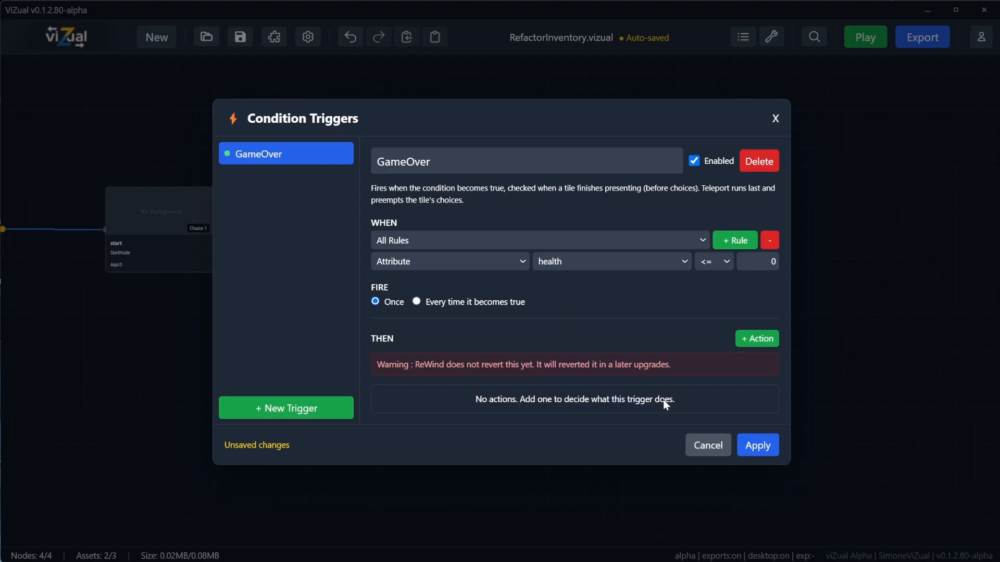
{"action": "left_click", "coordinate": [757, 339]}
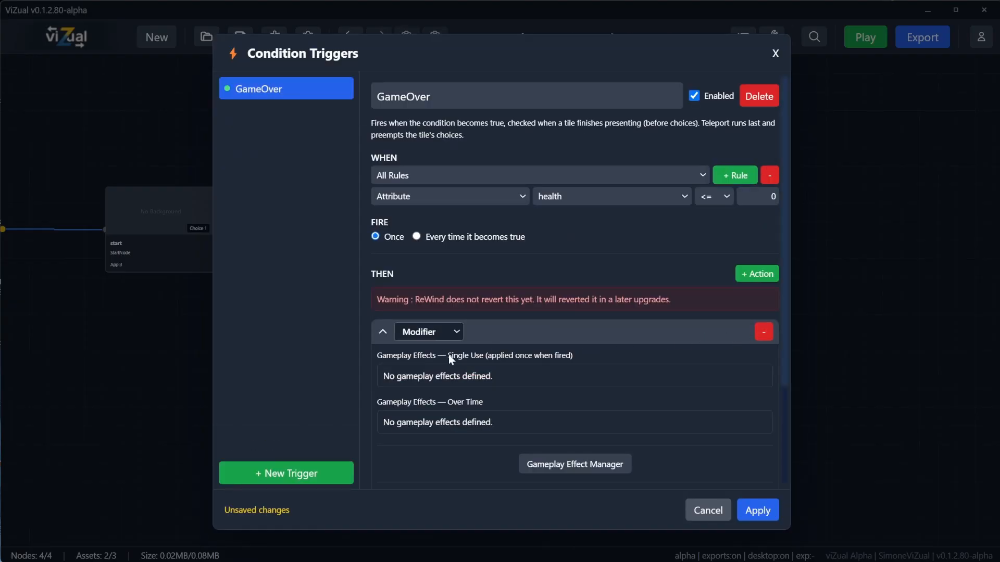
{"action": "left_click", "coordinate": [453, 333]}
{"action": "left_click", "coordinate": [451, 330]}
{"action": "scroll", "coordinate": [542, 374], "scroll_direction": "down", "scroll_amount": 3}
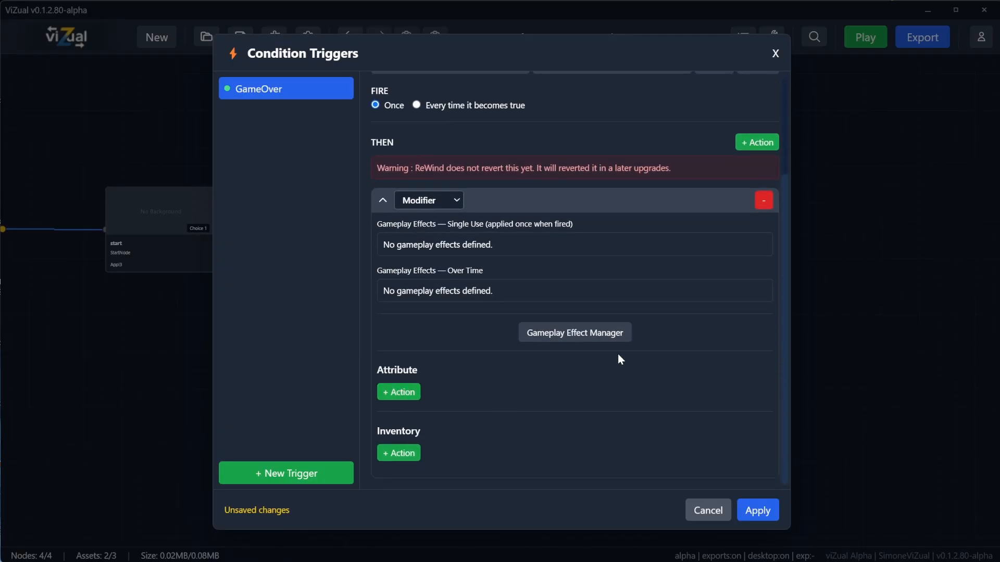
Step: Switch the new action's type to Teleport and on to Play Sound to compare their options
{"action": "left_click", "coordinate": [446, 203]}
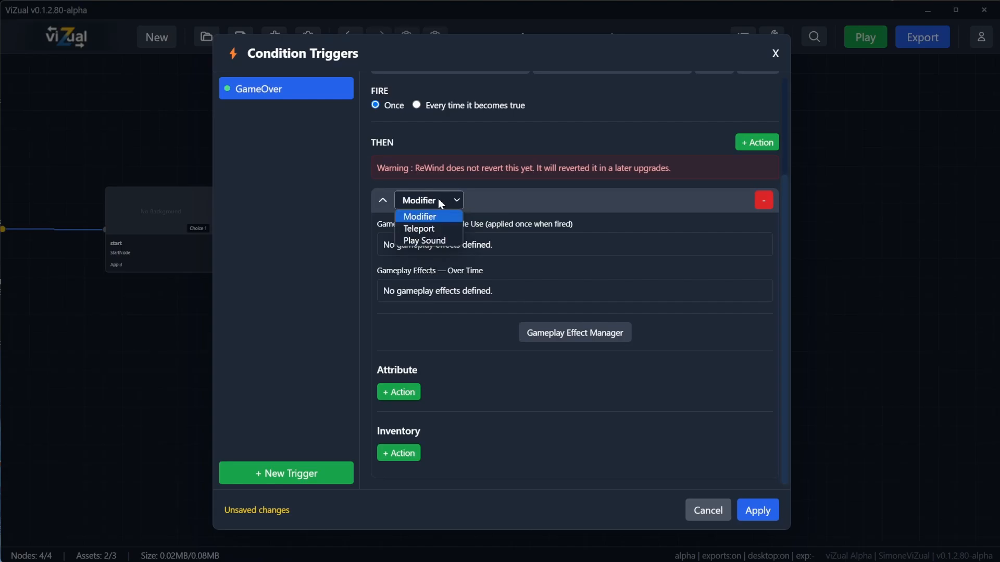
{"action": "left_click", "coordinate": [436, 226]}
{"action": "left_click", "coordinate": [453, 374]}
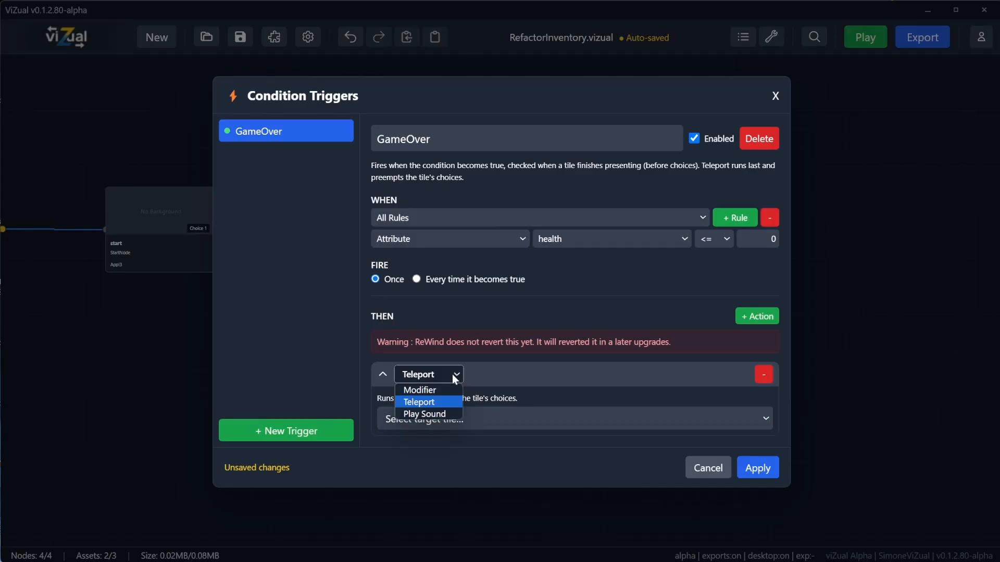
{"action": "left_click", "coordinate": [436, 419]}
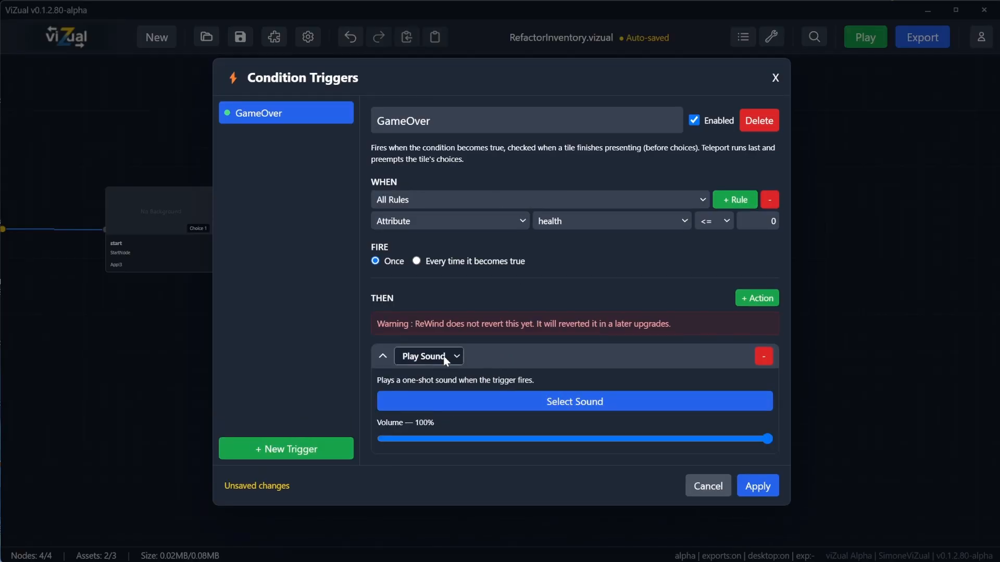
Step: Add another action to the GameOver trigger and delete its Play Sound action
{"action": "left_click", "coordinate": [757, 302]}
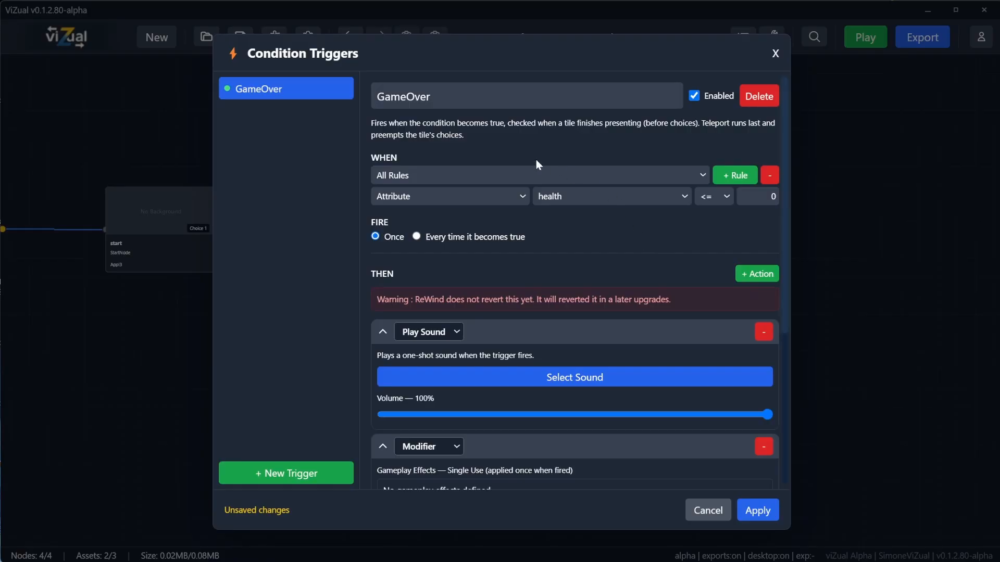
{"action": "left_click", "coordinate": [527, 172]}
{"action": "left_click", "coordinate": [380, 190]}
{"action": "left_click", "coordinate": [763, 332]}
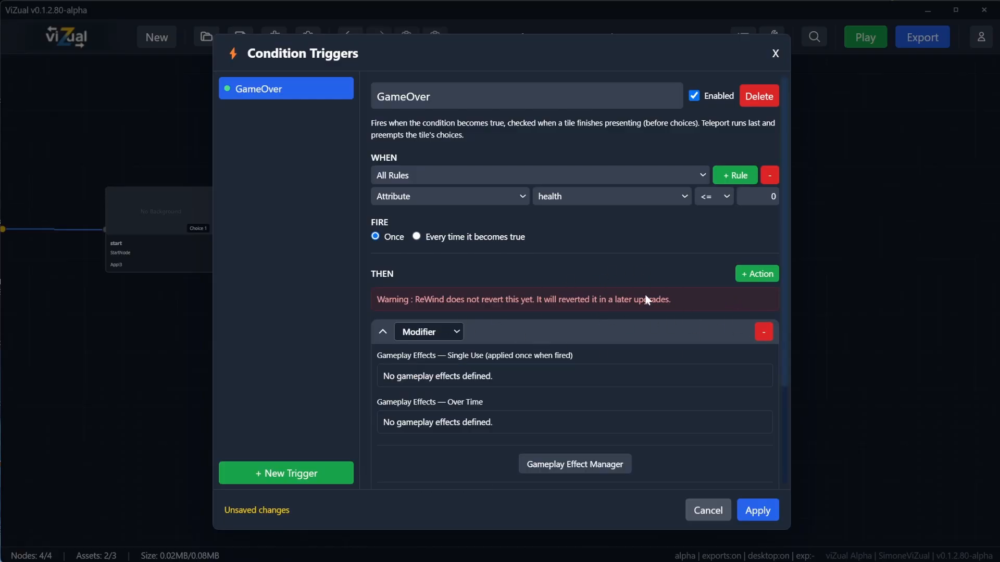
Step: Set the remaining action to Teleport with StoryTile_4 as the target tile and apply the trigger changes
{"action": "left_click", "coordinate": [414, 336]}
{"action": "left_click", "coordinate": [419, 360]}
{"action": "left_click", "coordinate": [455, 417]}
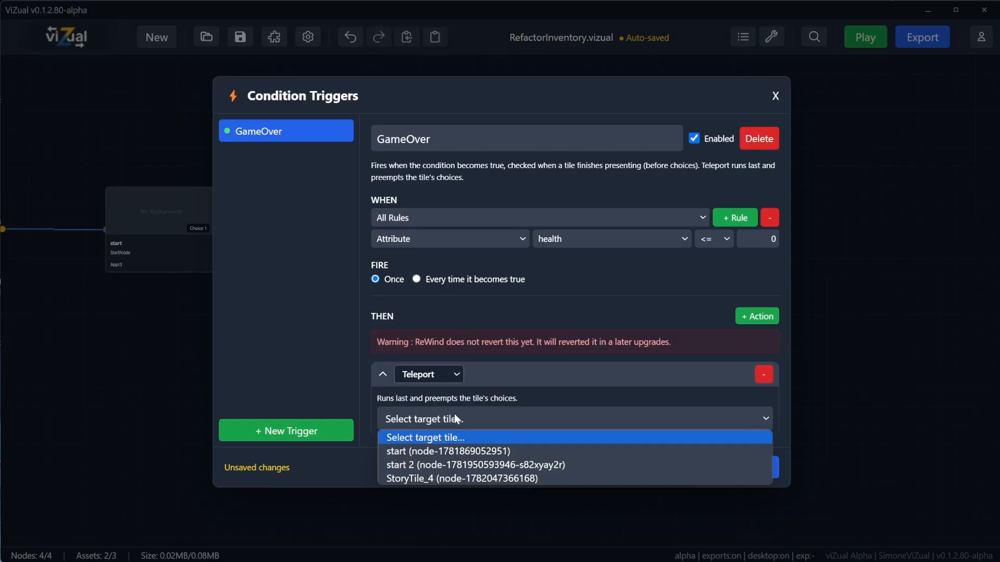
{"action": "left_click", "coordinate": [435, 483]}
{"action": "left_click", "coordinate": [770, 475]}
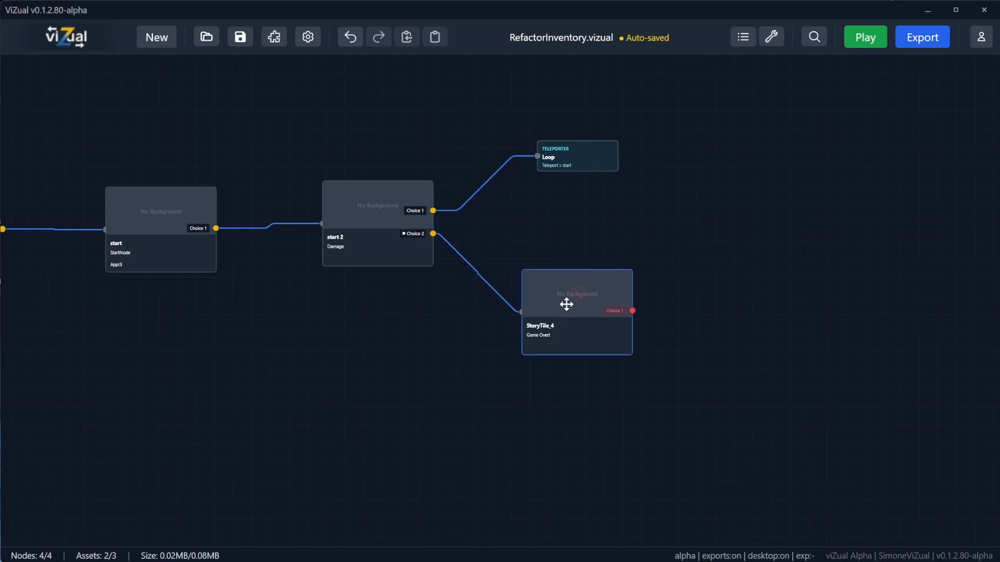
Step: Rename the "Game Over!" story tile as GameOver and save the project
{"action": "left_click", "coordinate": [567, 301]}
{"action": "left_click_drag", "start_coordinate": [833, 132], "coordinate": [732, 131]}
{"action": "type", "text": "GameOver"}
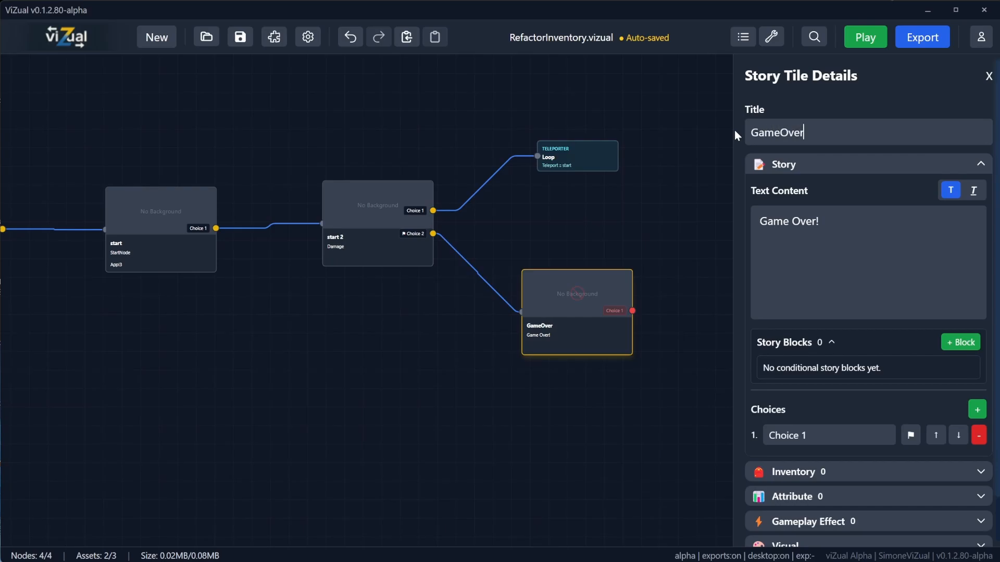
{"action": "key", "text": "ctrl+s"}
Step: Check the Teleport action's target tile in the GameOver trigger and review the GameOver tile's details
{"action": "left_click", "coordinate": [601, 100]}
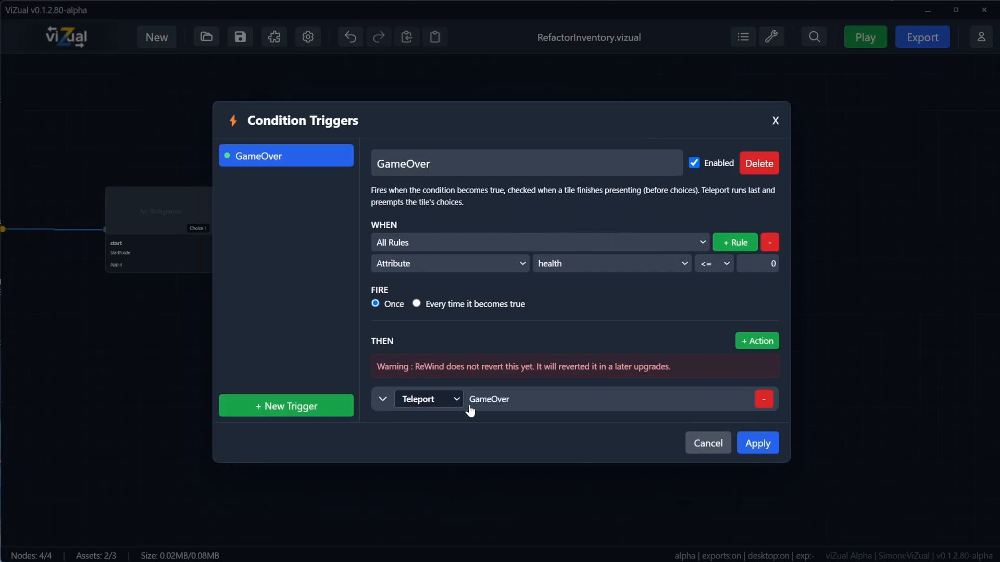
{"action": "left_click", "coordinate": [492, 402]}
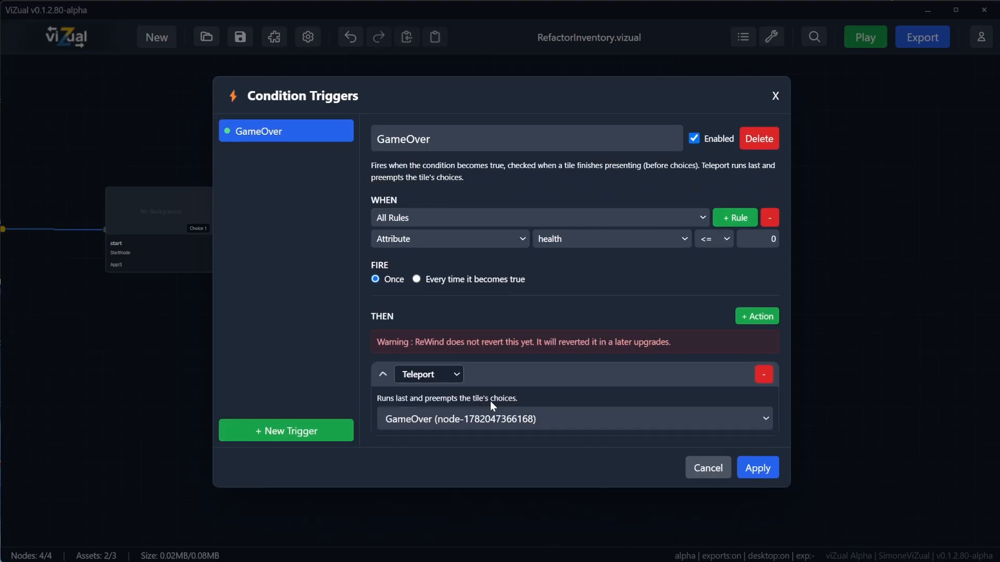
{"action": "left_click", "coordinate": [758, 468]}
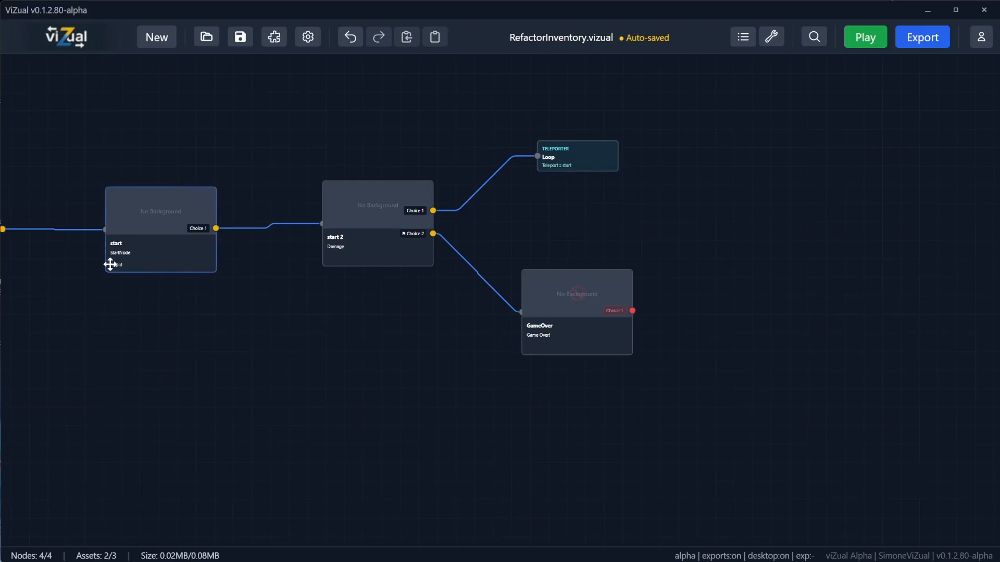
{"action": "left_click_drag", "start_coordinate": [108, 264], "coordinate": [143, 266]}
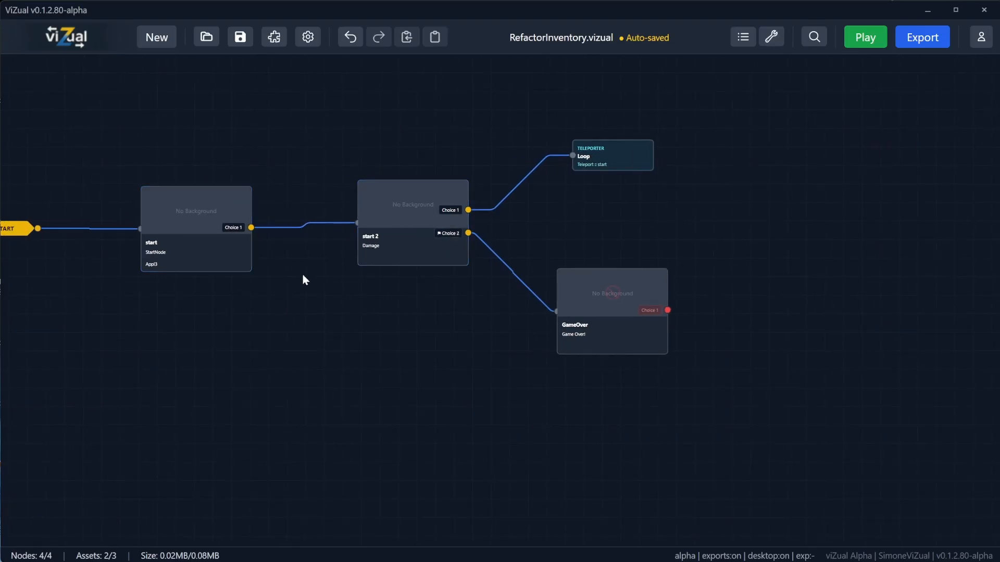
{"action": "left_click", "coordinate": [603, 326]}
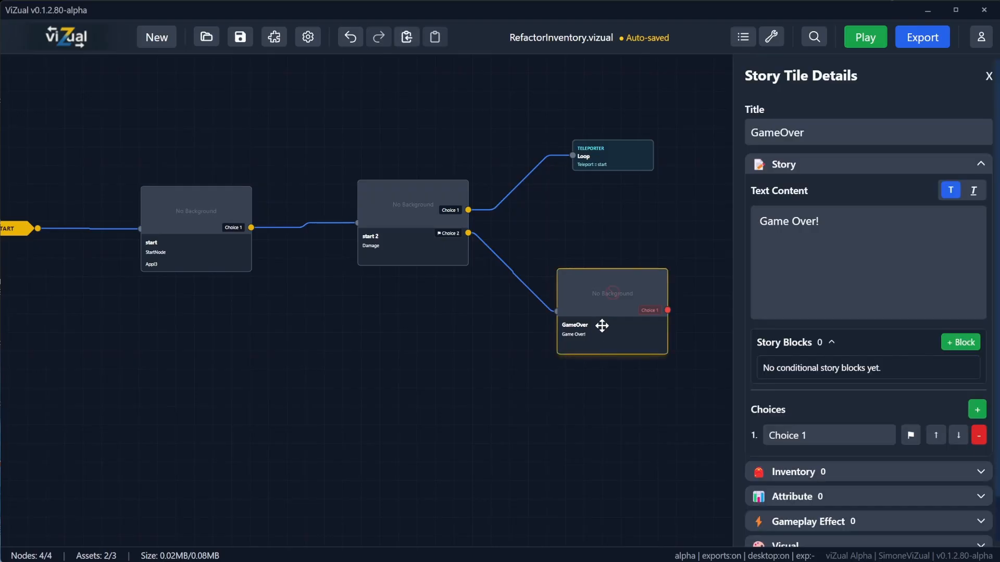
{"action": "left_click", "coordinate": [601, 247]}
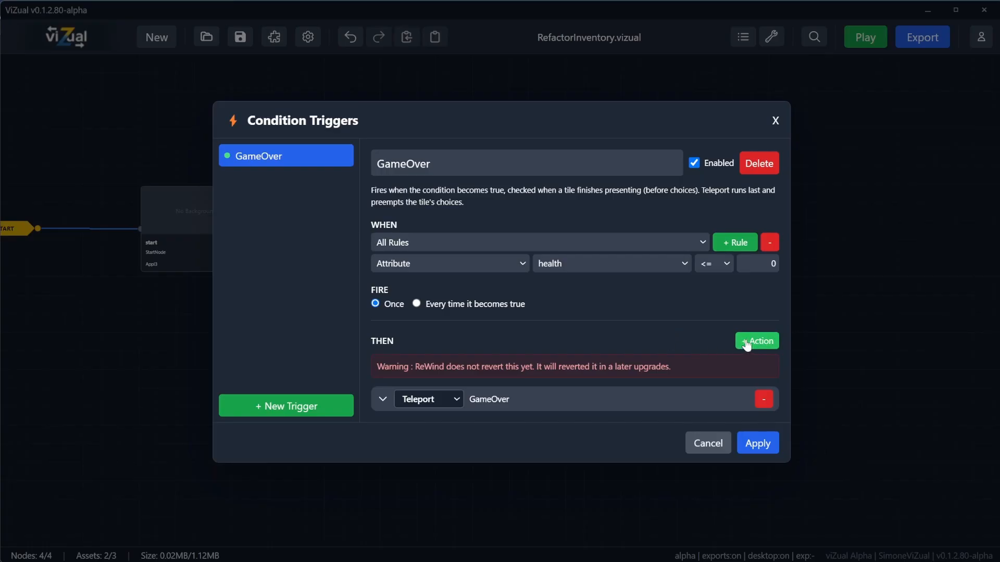
Step: Add a Play Sound action to the GameOver trigger using the file 439890__simonbay__lushlife_gameover.wav
{"action": "left_click", "coordinate": [746, 342]}
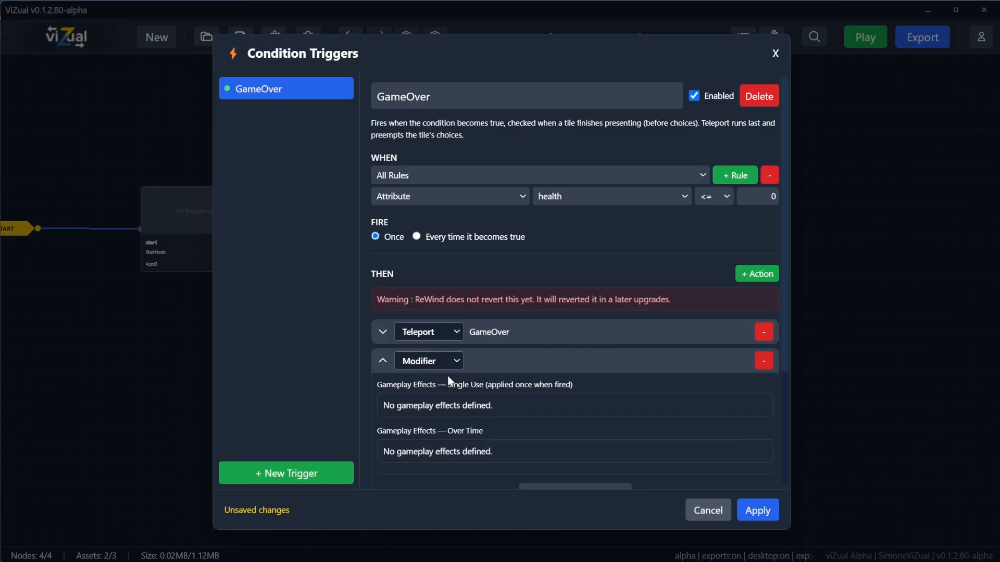
{"action": "left_click", "coordinate": [450, 360]}
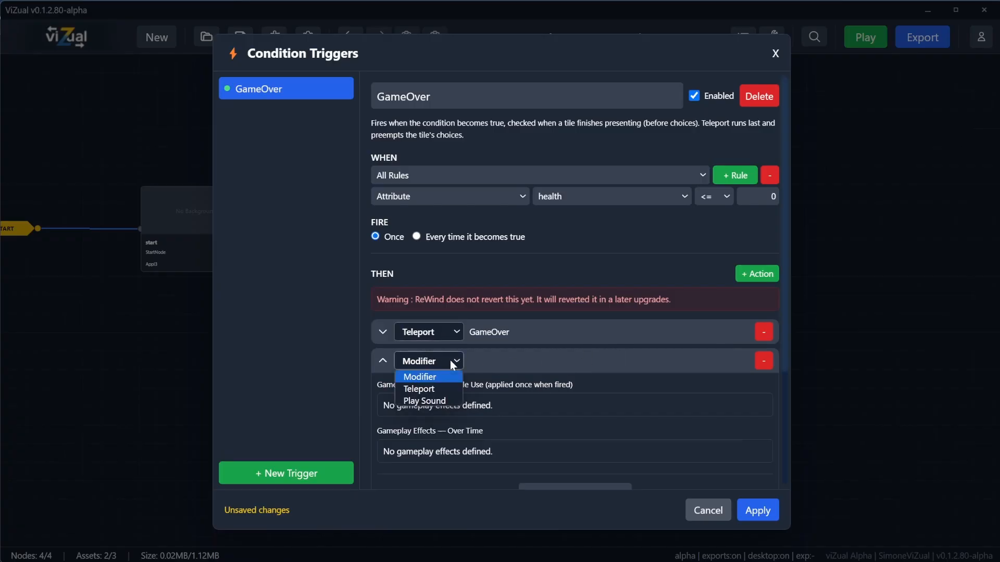
{"action": "left_click", "coordinate": [427, 400]}
{"action": "left_click", "coordinate": [526, 417]}
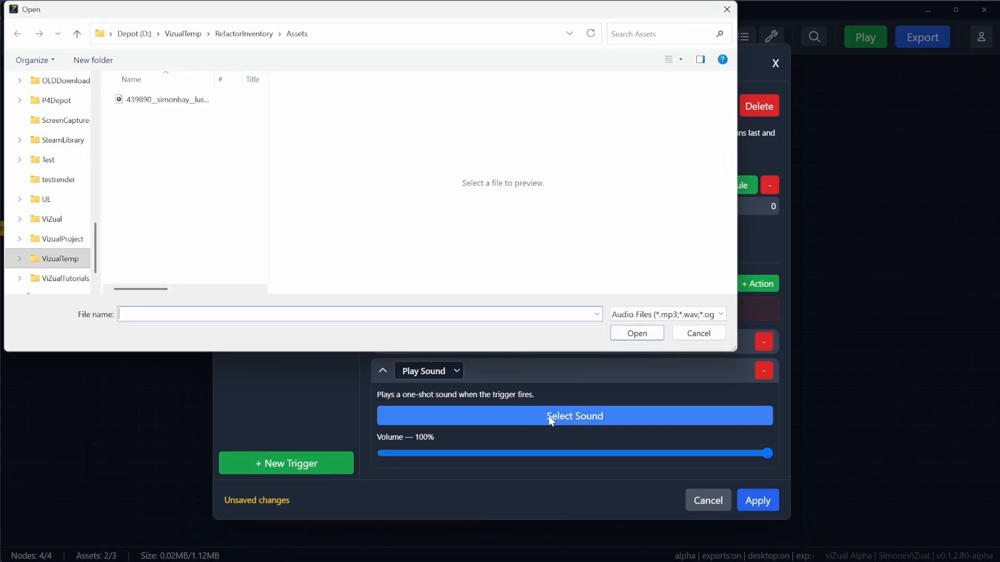
{"action": "left_click", "coordinate": [170, 100]}
{"action": "left_click_drag", "start_coordinate": [214, 77], "coordinate": [241, 77]}
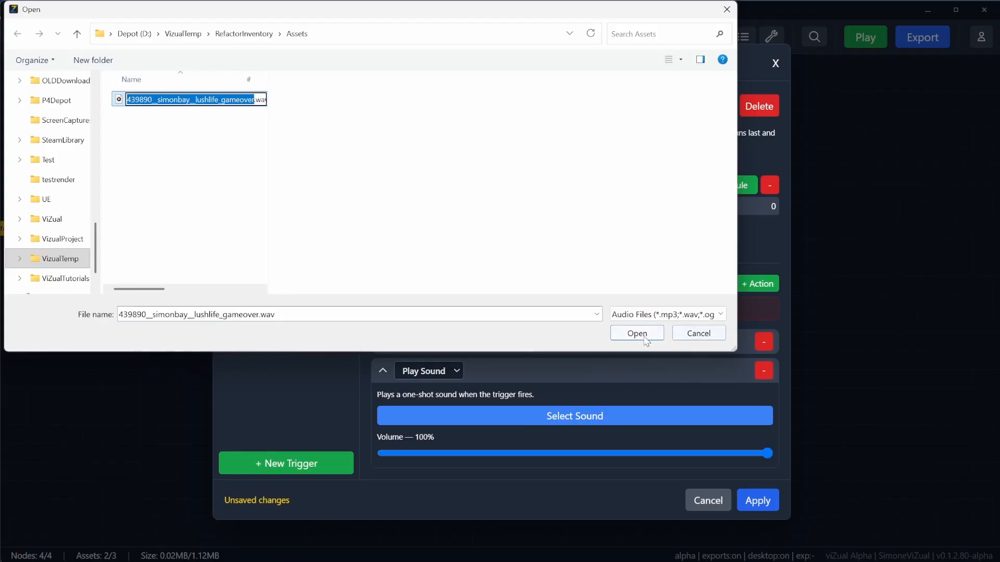
{"action": "left_click", "coordinate": [179, 146]}
{"action": "left_click", "coordinate": [637, 334]}
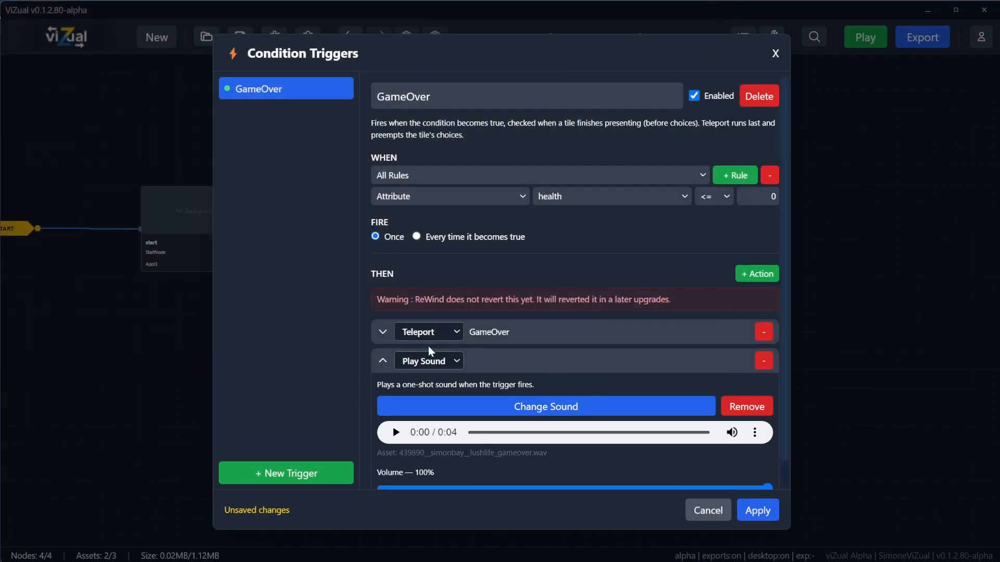
Step: Set the sound's volume to 35% with a short preview, then apply the trigger and save the project
{"action": "scroll", "coordinate": [473, 427], "scroll_direction": "down", "scroll_amount": 1}
{"action": "left_click_drag", "start_coordinate": [767, 463], "coordinate": [517, 463]}
{"action": "left_click", "coordinate": [394, 411]}
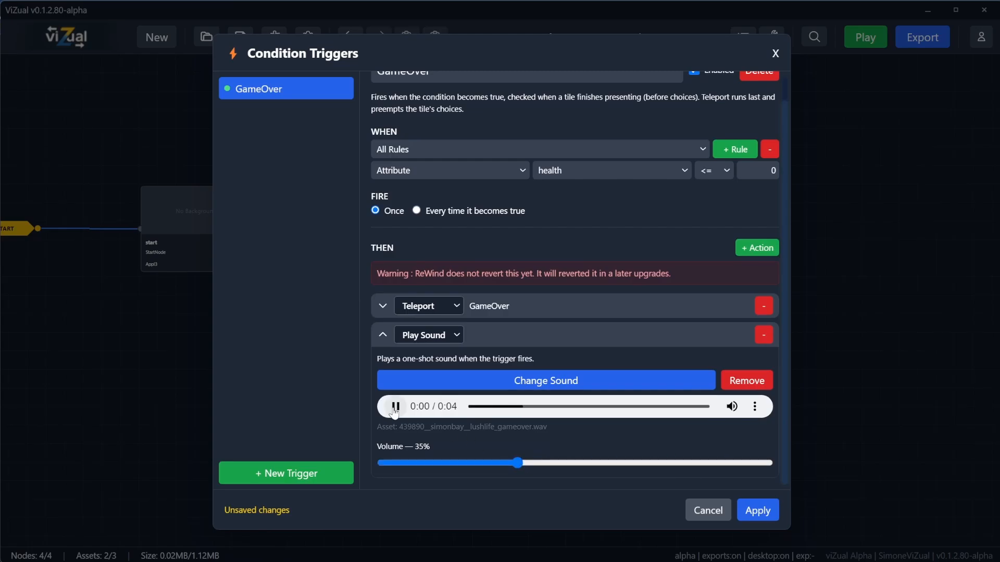
{"action": "left_click", "coordinate": [394, 412]}
{"action": "left_click", "coordinate": [757, 510]}
{"action": "left_click", "coordinate": [241, 38]}
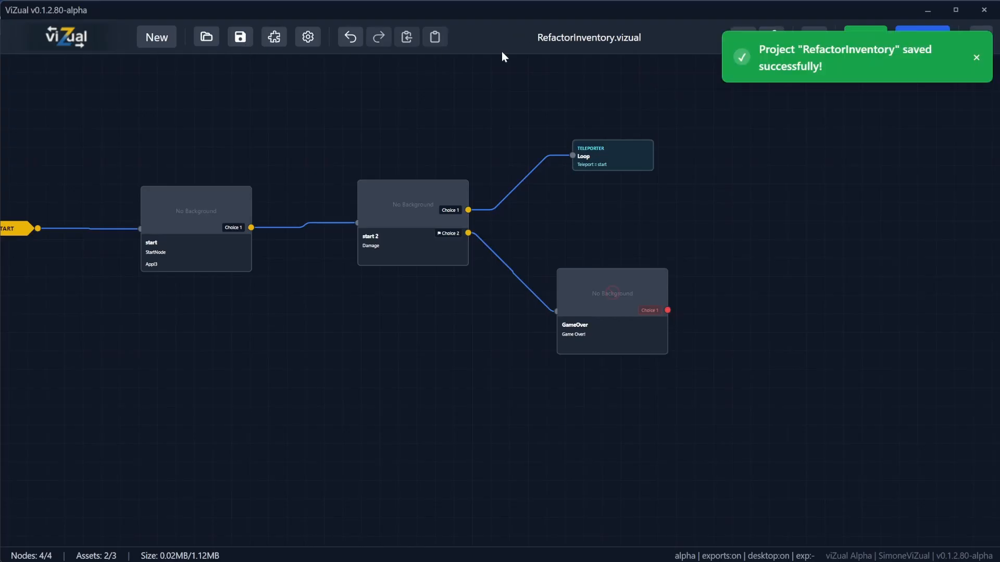
Step: Playtest the story from Start, repeating Choice 1 until health runs out and the GameOver trigger fires, and close the preview
{"action": "left_click", "coordinate": [861, 37]}
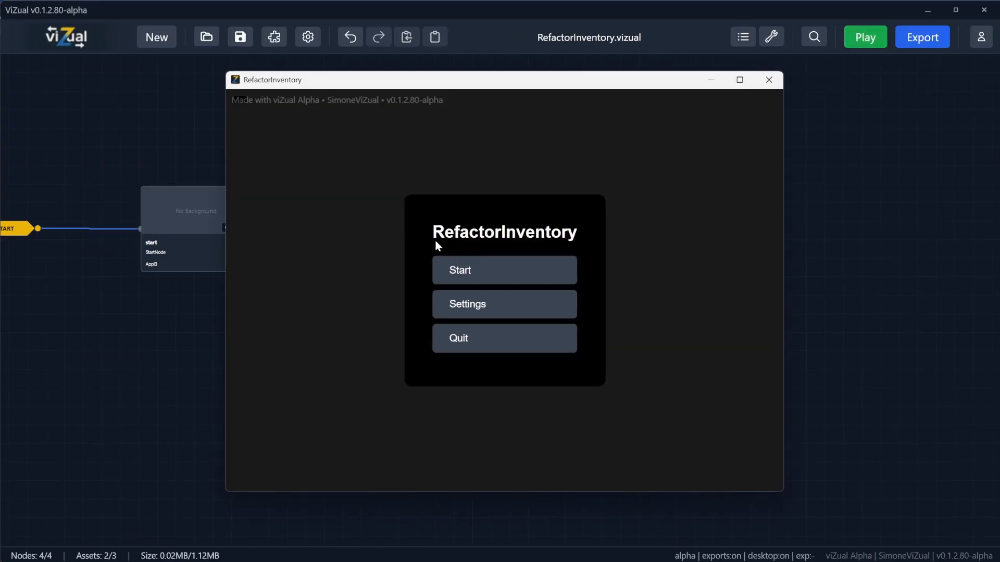
{"action": "left_click", "coordinate": [475, 272]}
{"action": "left_click", "coordinate": [713, 471]}
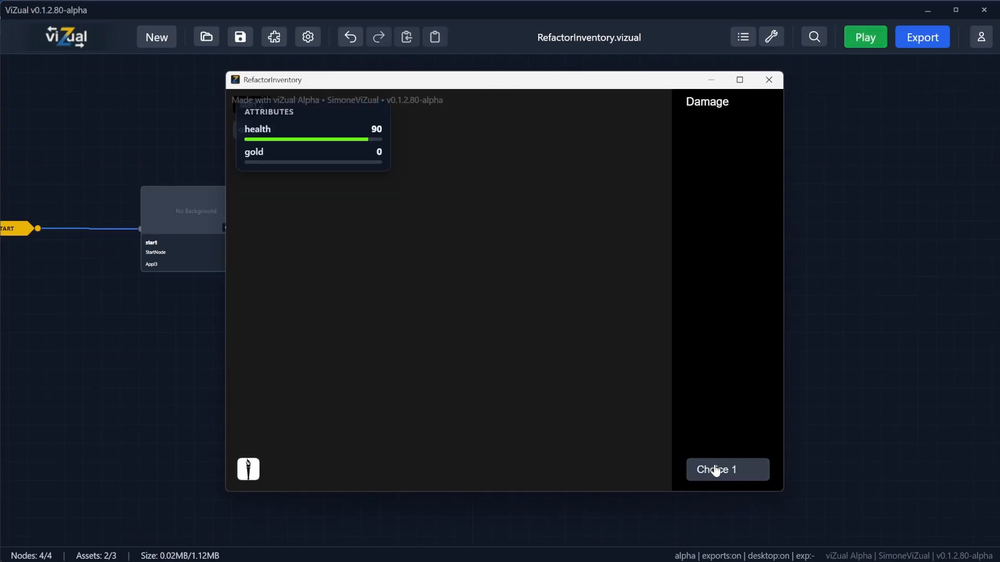
{"action": "left_click", "coordinate": [715, 471]}
{"action": "left_click", "coordinate": [715, 471]}
{"action": "left_click", "coordinate": [715, 470]}
{"action": "left_click", "coordinate": [715, 471]}
{"action": "left_click", "coordinate": [715, 471]}
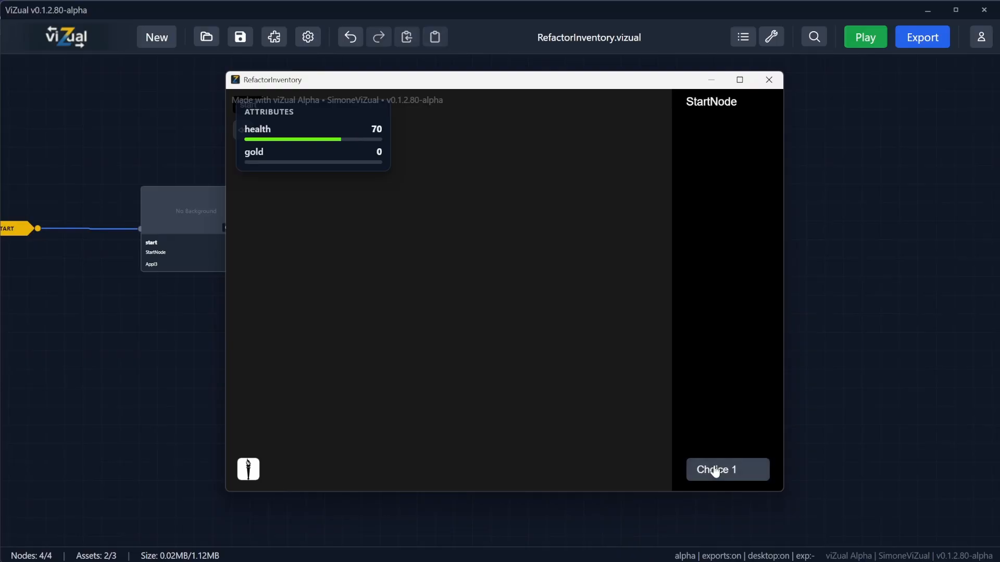
{"action": "left_click", "coordinate": [715, 470]}
{"action": "left_click", "coordinate": [715, 470]}
{"action": "left_click", "coordinate": [715, 471]}
{"action": "left_click", "coordinate": [715, 471]}
{"action": "left_click", "coordinate": [715, 471]}
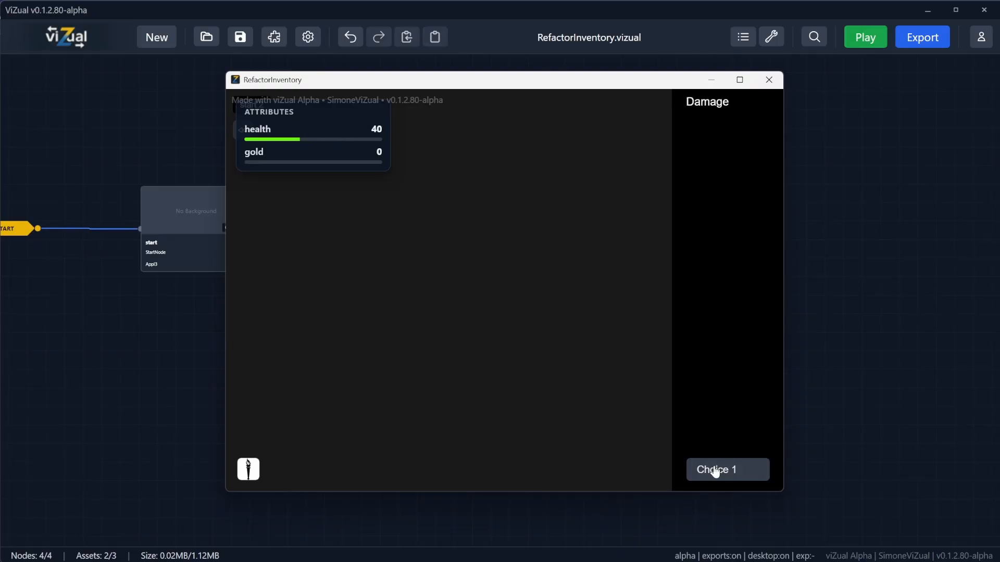
{"action": "left_click", "coordinate": [715, 470]}
{"action": "left_click", "coordinate": [714, 470]}
{"action": "left_click", "coordinate": [715, 471]}
{"action": "left_click", "coordinate": [715, 471]}
{"action": "left_click", "coordinate": [715, 471]}
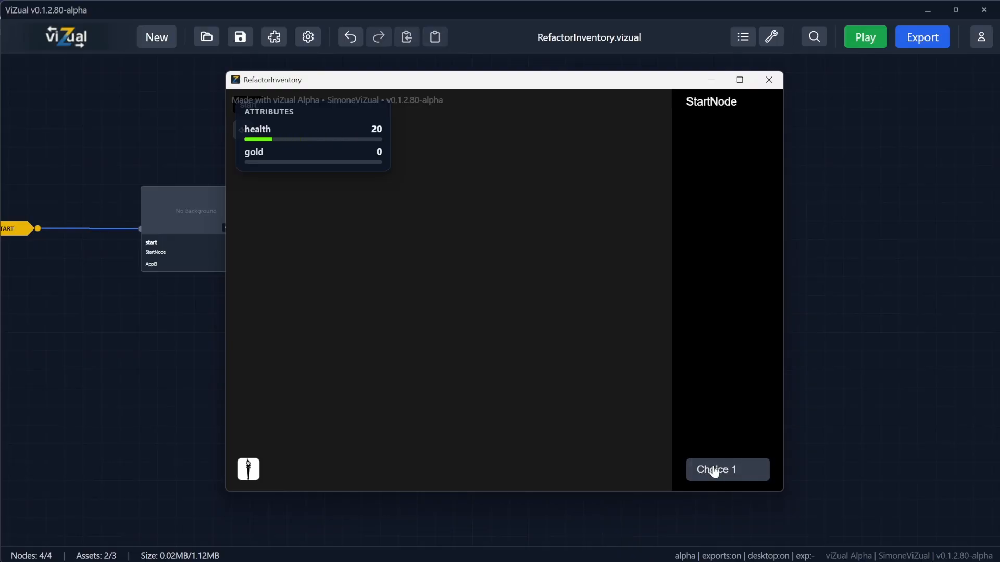
{"action": "left_click", "coordinate": [715, 470]}
{"action": "left_click", "coordinate": [715, 470]}
{"action": "left_click", "coordinate": [715, 470]}
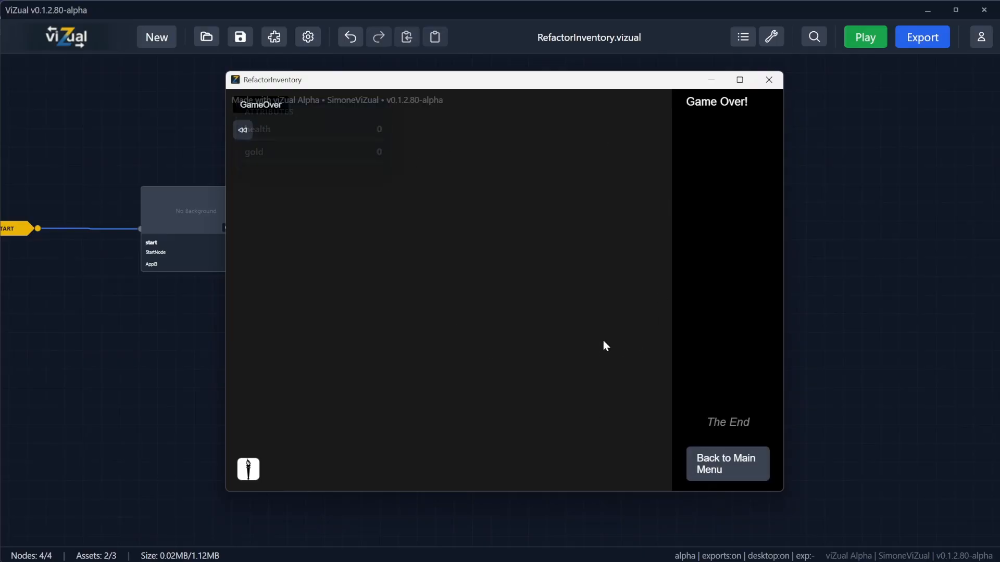
{"action": "left_click", "coordinate": [768, 80]}
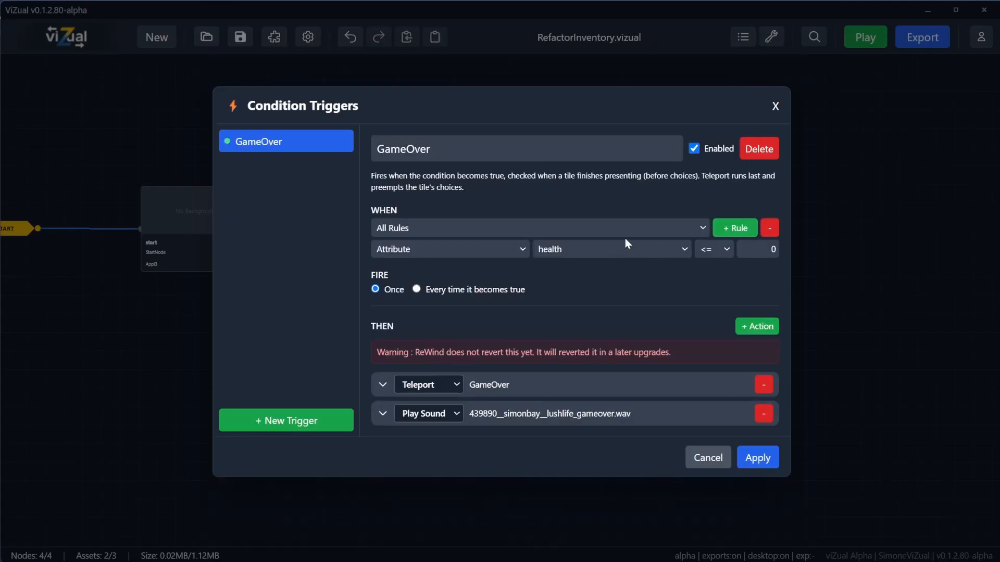
Step: Replace the GameOver trigger's Teleport action with a Modifier action that adds 50 to the gold attribute, and apply
{"action": "left_click", "coordinate": [763, 384]}
{"action": "left_click", "coordinate": [748, 342]}
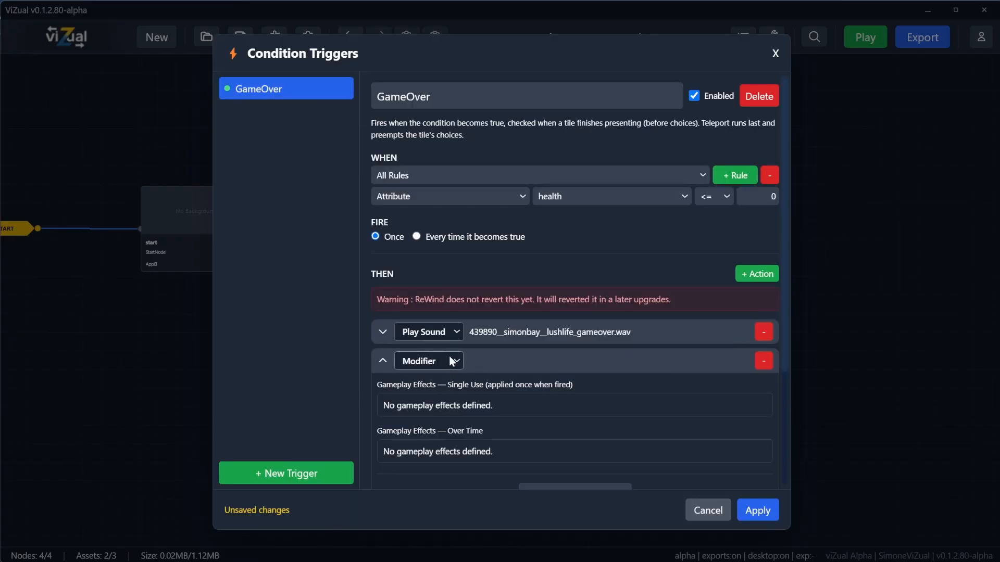
{"action": "scroll", "coordinate": [443, 419], "scroll_direction": "down", "scroll_amount": 3}
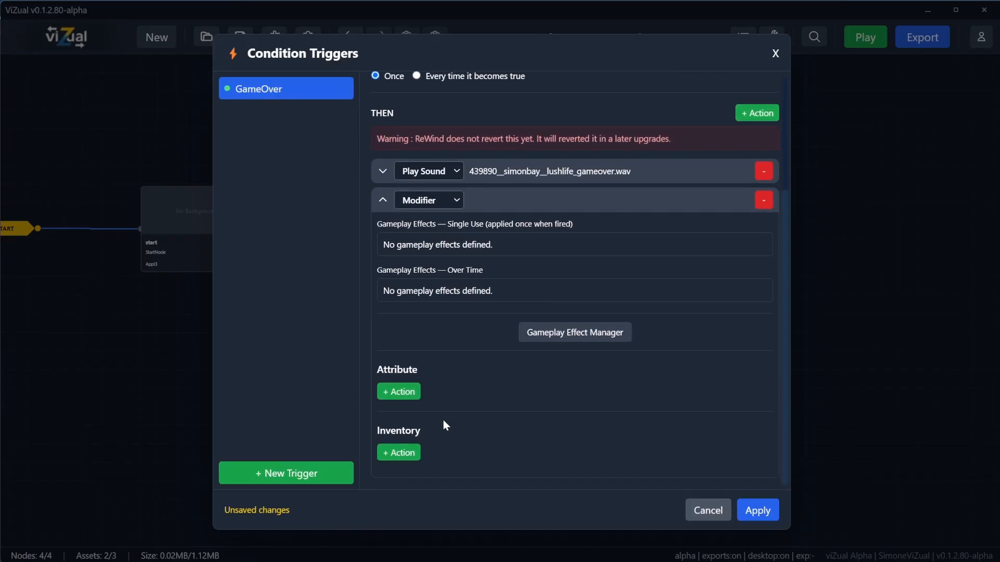
{"action": "left_click", "coordinate": [395, 399]}
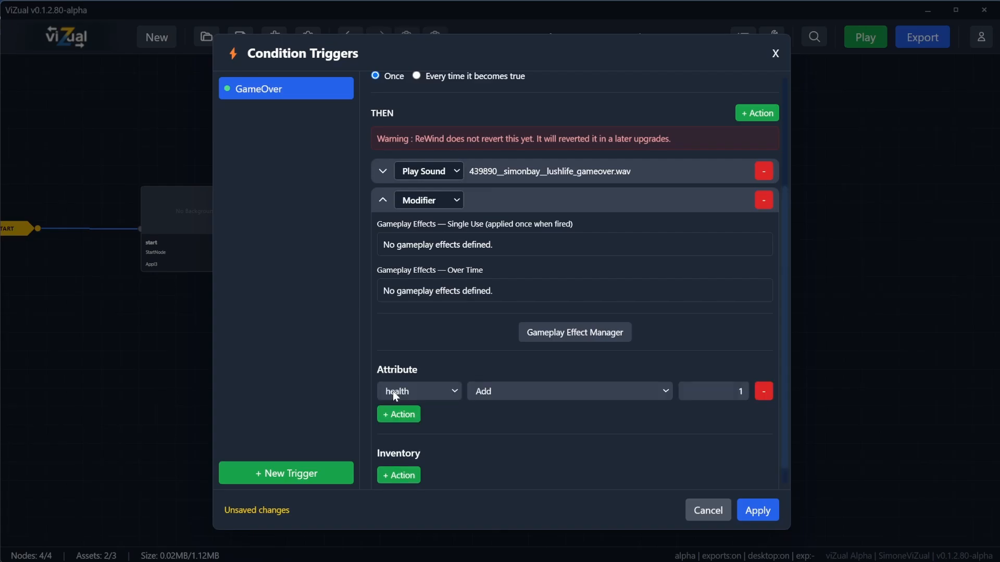
{"action": "left_click", "coordinate": [427, 391]}
{"action": "left_click", "coordinate": [448, 418]}
{"action": "left_click", "coordinate": [732, 395]}
{"action": "type", "text": "50"}
{"action": "left_click", "coordinate": [764, 512]}
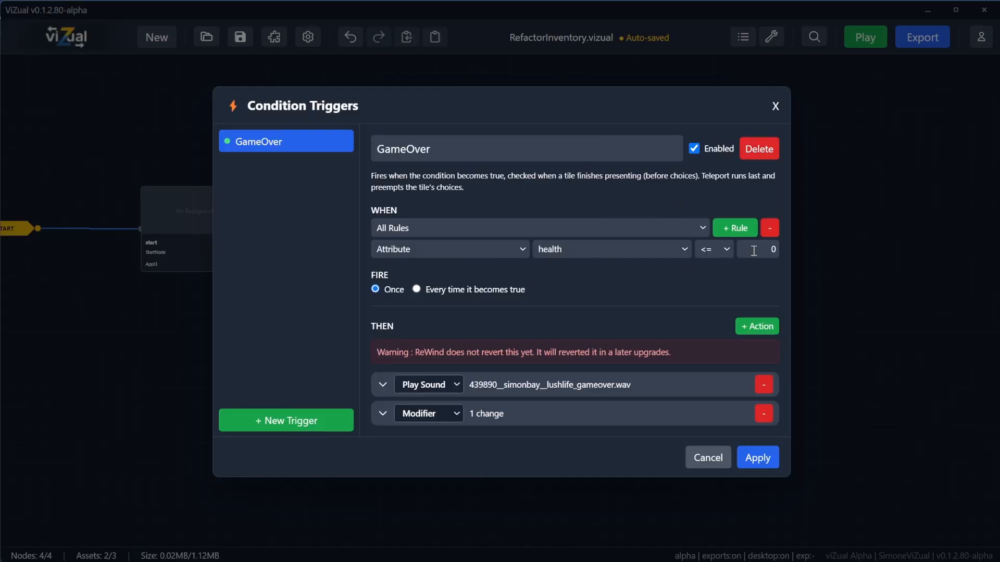
Step: Set the health threshold in the GameOver trigger's rule to 50 and apply the change
{"action": "left_click", "coordinate": [753, 251]}
{"action": "type", "text": "50"}
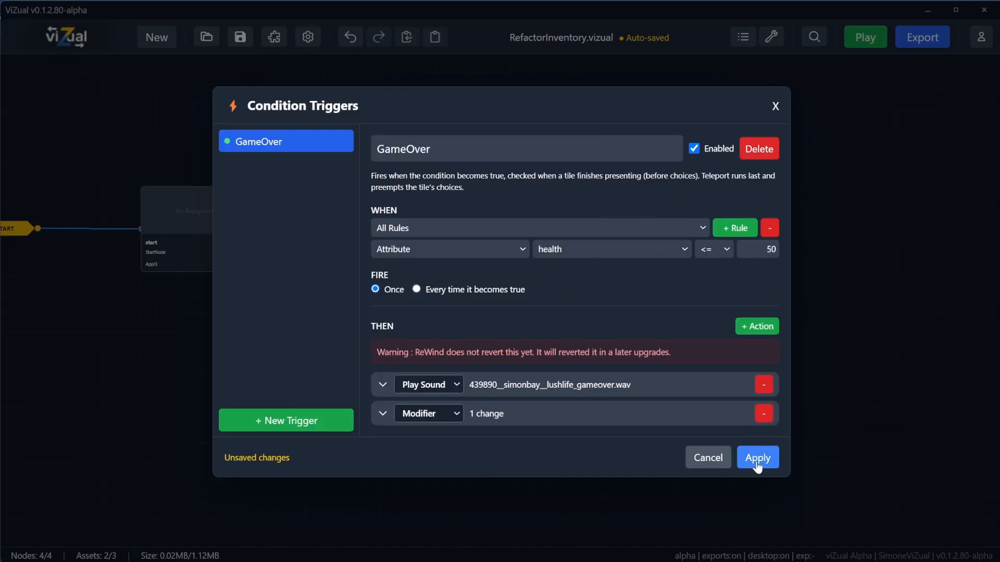
{"action": "left_click", "coordinate": [757, 465]}
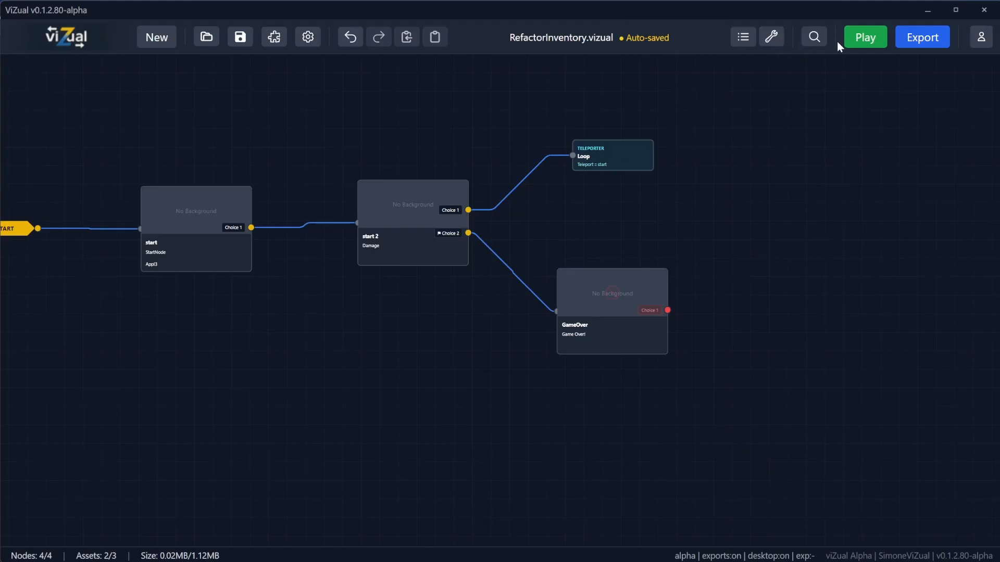
Step: Playtest the story again, repeating Choice 1 until health drops to 50 to check the gold reward, and close the preview
{"action": "left_click", "coordinate": [862, 38]}
{"action": "left_click", "coordinate": [521, 284]}
{"action": "left_click", "coordinate": [727, 471]}
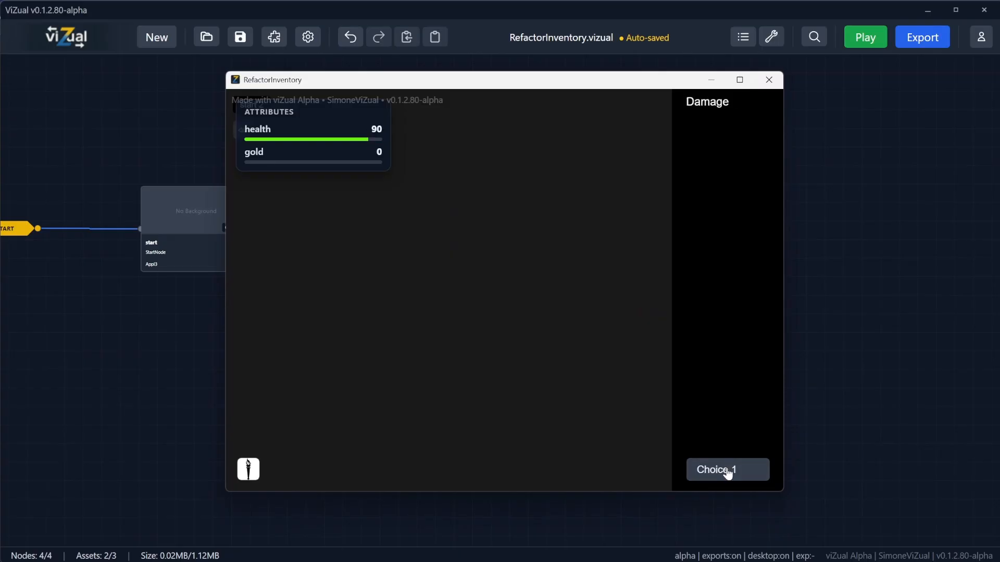
{"action": "left_click", "coordinate": [727, 471]}
{"action": "left_click", "coordinate": [727, 471]}
{"action": "left_click", "coordinate": [728, 471]}
{"action": "left_click", "coordinate": [727, 471]}
{"action": "left_click", "coordinate": [728, 471]}
{"action": "left_click", "coordinate": [728, 471]}
{"action": "left_click", "coordinate": [727, 472]}
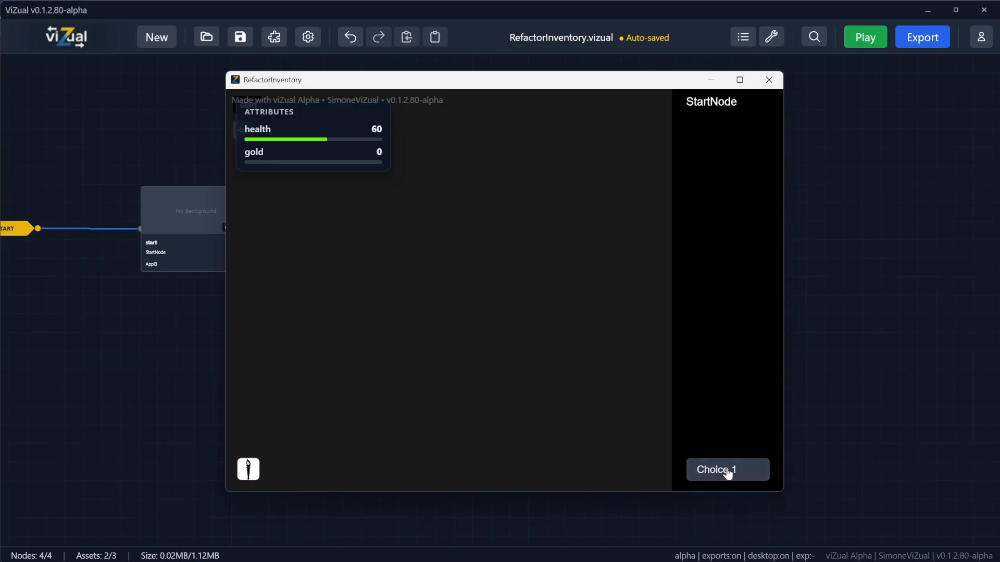
{"action": "left_click", "coordinate": [727, 472]}
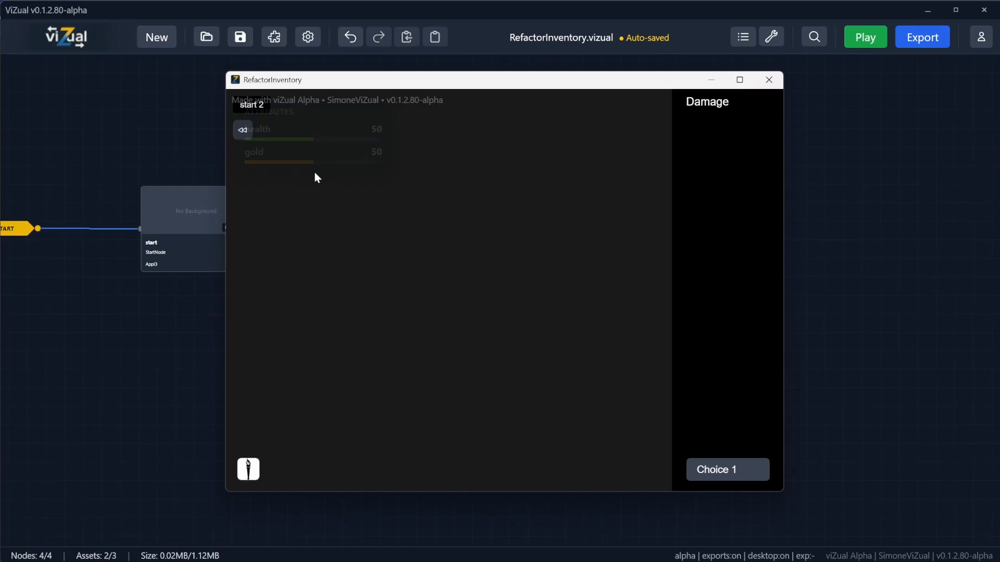
{"action": "left_click", "coordinate": [769, 80]}
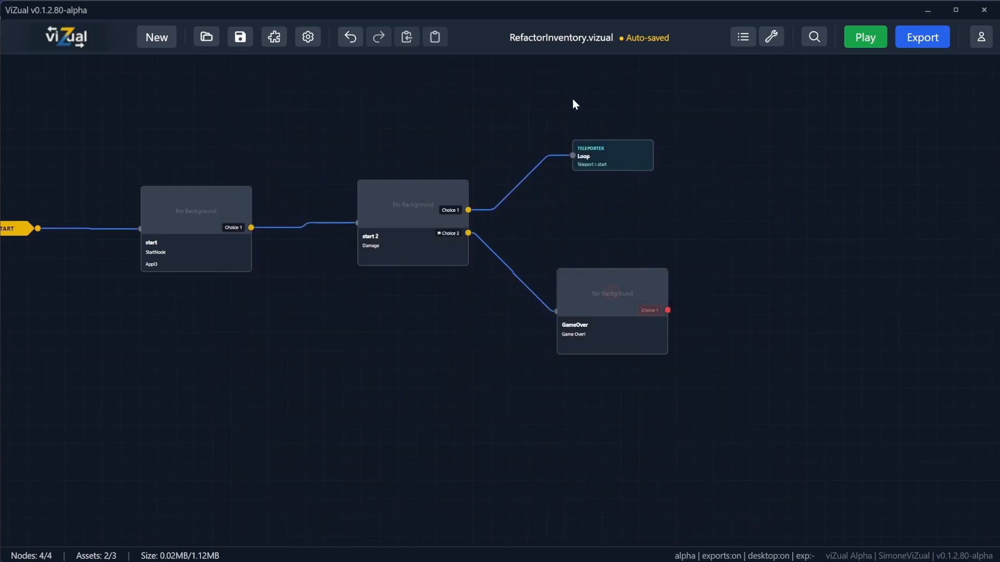
Step: Reopen the GameOver trigger and try adding a second rule to its condition
{"action": "key", "text": "t"}
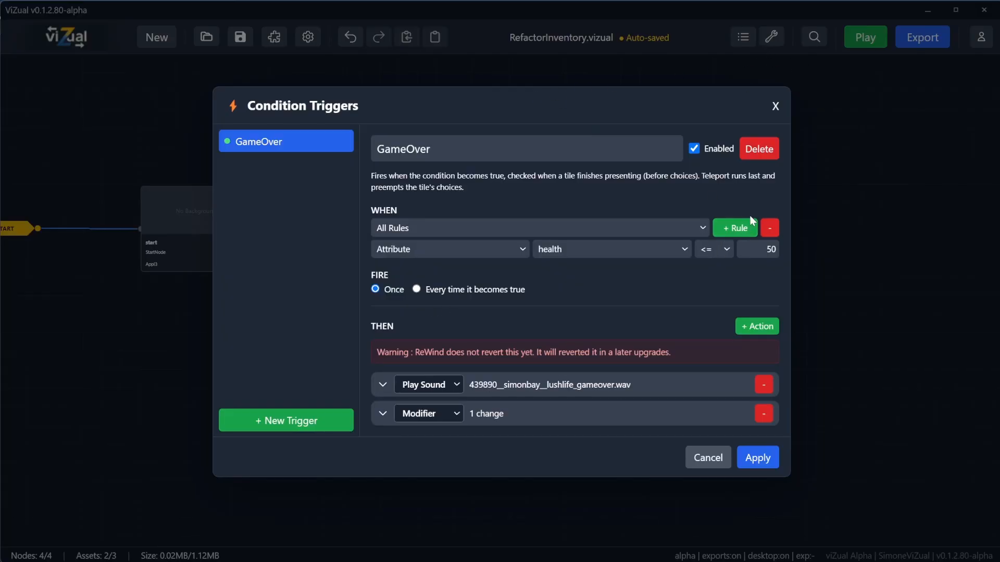
{"action": "left_click", "coordinate": [742, 227]}
{"action": "left_click", "coordinate": [768, 260]}
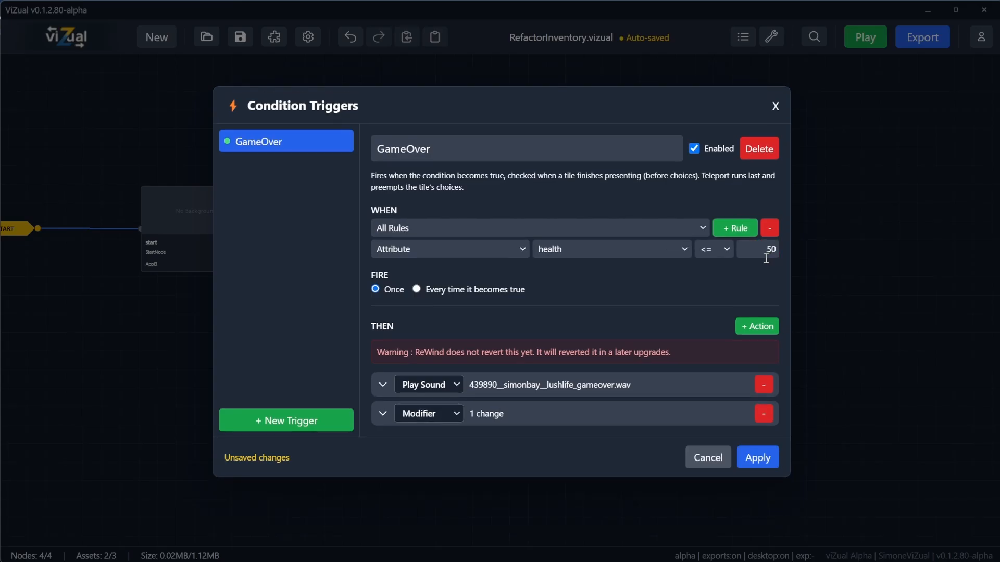